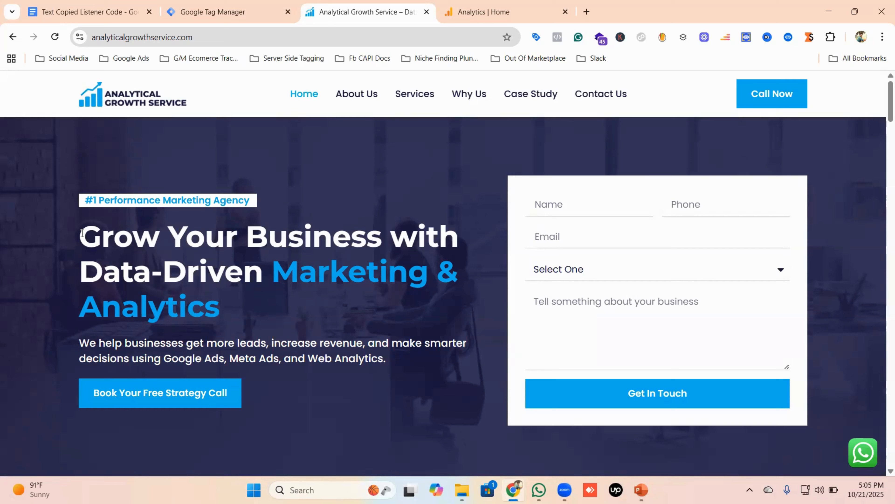
Demonstrate copying the "Grow Your Business with Data-Driven Marketing & Analytics" heading on the website, and clear the selection.
{"action": "left_click_drag", "start_coordinate": [81, 233], "coordinate": [462, 295]}
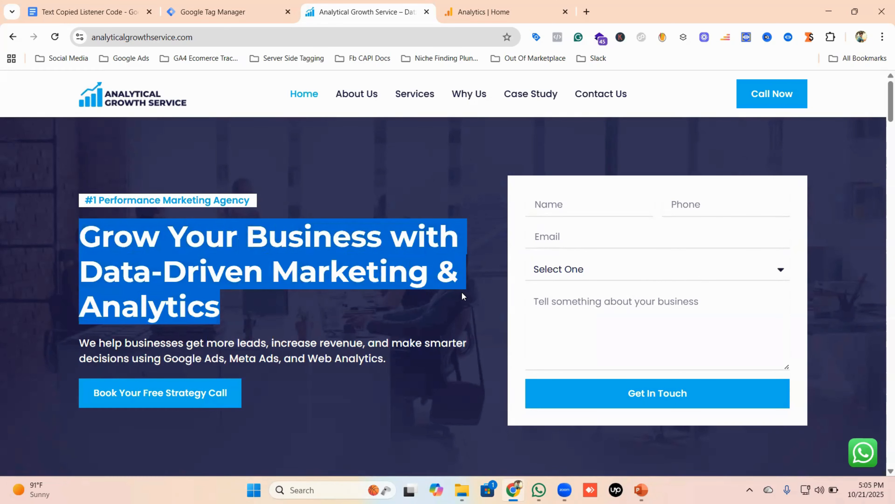
{"action": "right_click", "coordinate": [299, 253]}
{"action": "left_click", "coordinate": [334, 268]}
{"action": "left_click", "coordinate": [289, 261]}
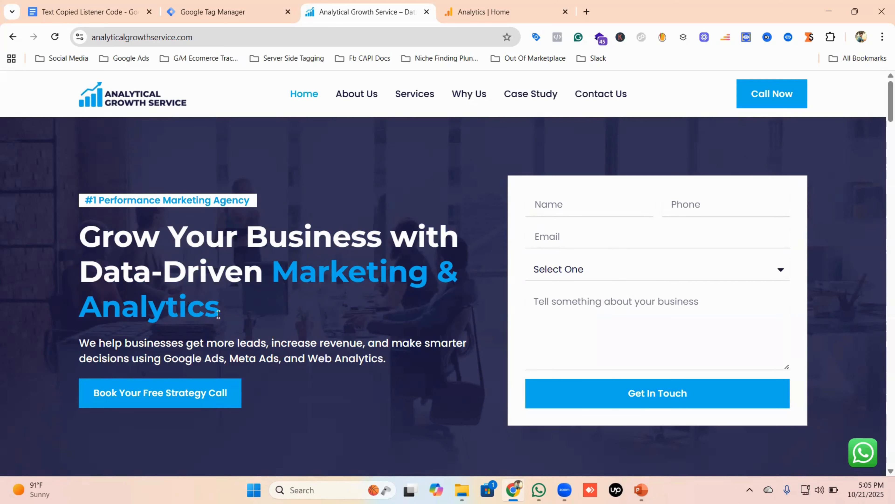
{"action": "left_click_drag", "start_coordinate": [226, 315], "coordinate": [84, 247]}
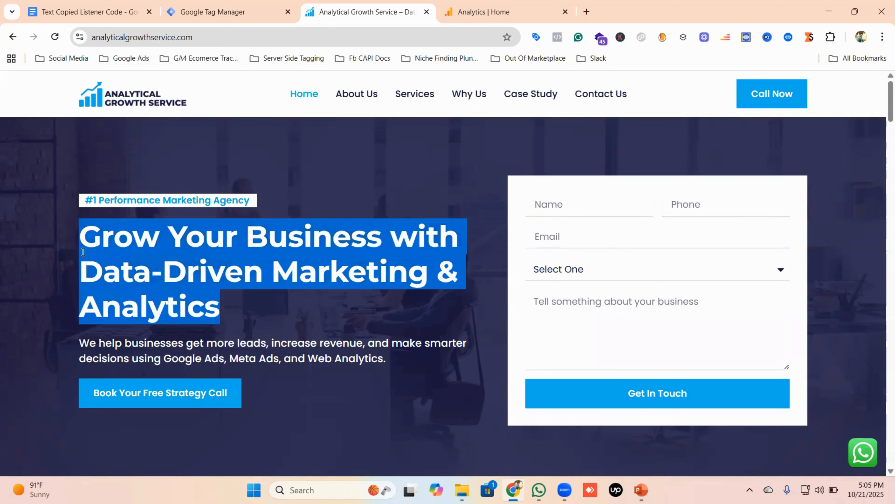
{"action": "left_click", "coordinate": [161, 255]}
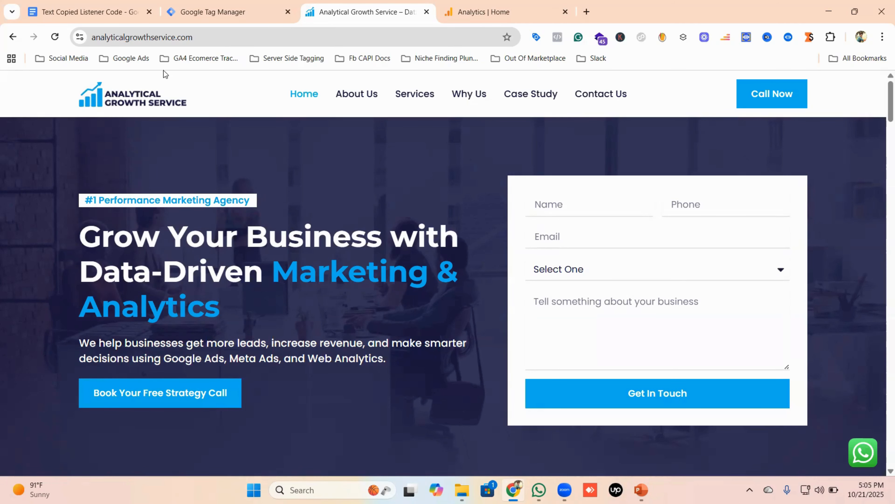
Review the listener script in the "Text Copied Listener Code" Google Docs document from start to end.
{"action": "left_click", "coordinate": [111, 16]}
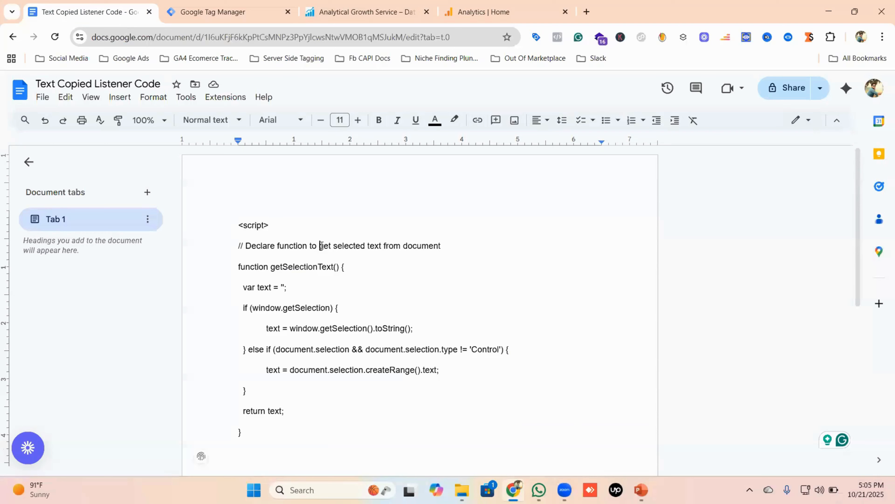
{"action": "left_click", "coordinate": [321, 245]}
{"action": "scroll", "coordinate": [394, 285], "scroll_direction": "down", "scroll_amount": 5}
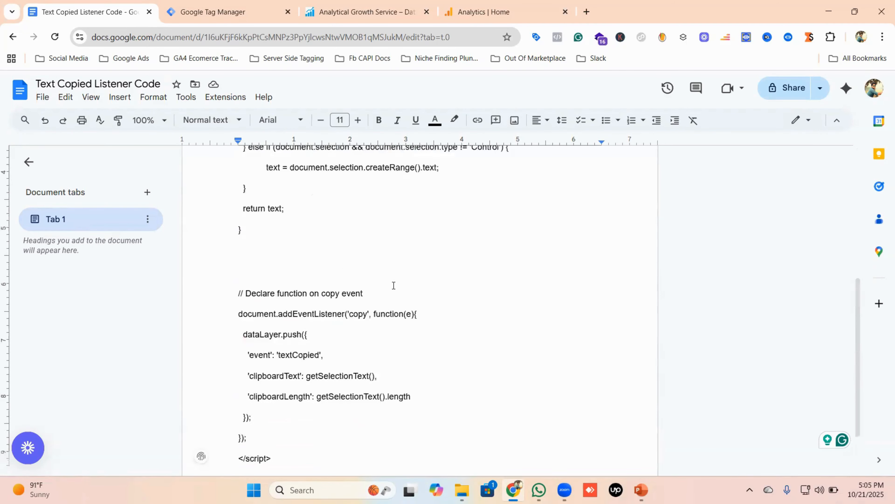
{"action": "scroll", "coordinate": [394, 285], "scroll_direction": "up", "scroll_amount": 6}
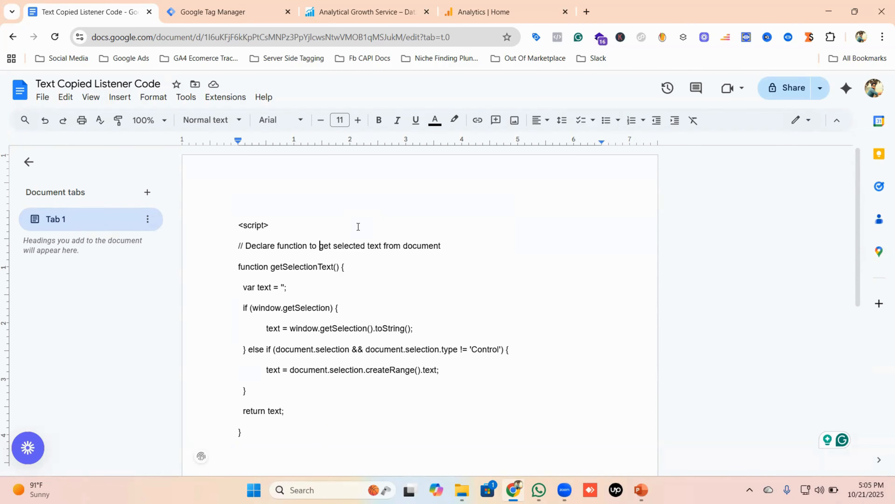
Look over the Tag Manager tag list, the website's home page and the Google Analytics home page.
{"action": "left_click", "coordinate": [244, 6]}
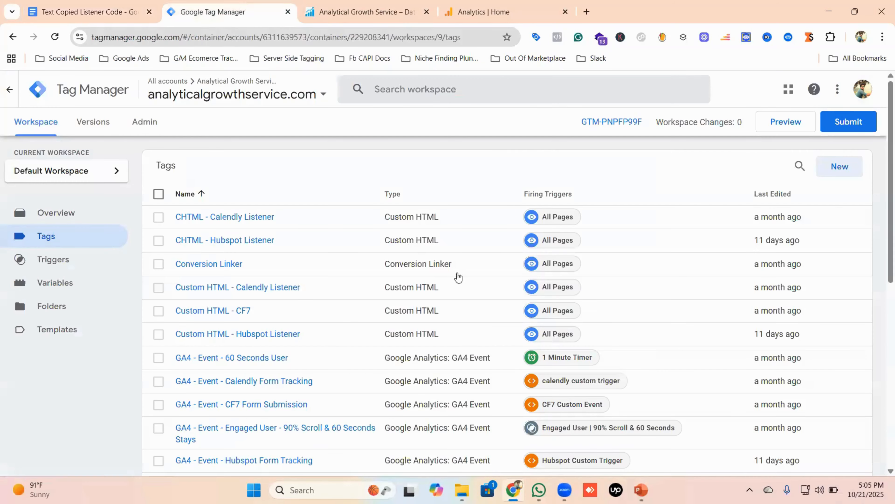
{"action": "left_click", "coordinate": [349, 14]}
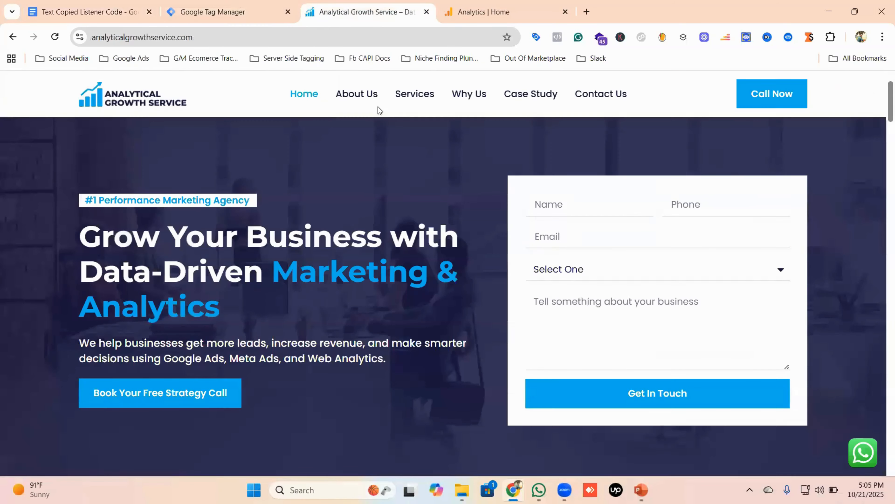
{"action": "left_click", "coordinate": [247, 10]}
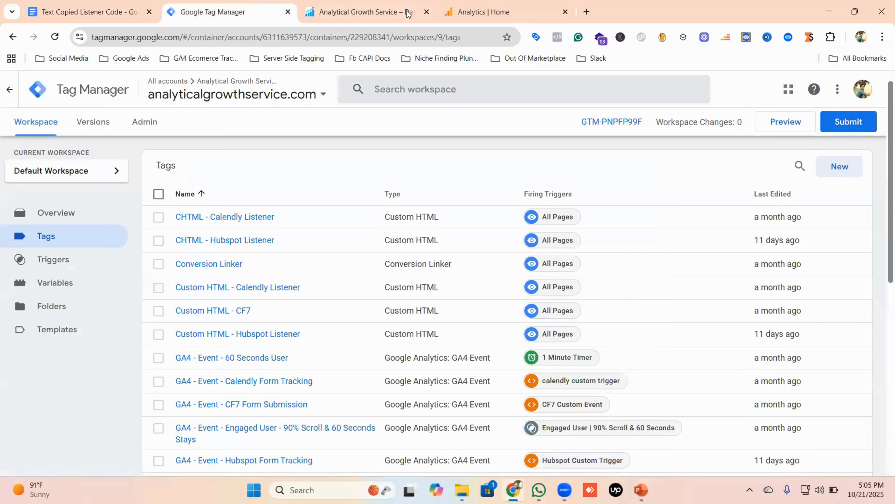
{"action": "left_click", "coordinate": [458, 7]}
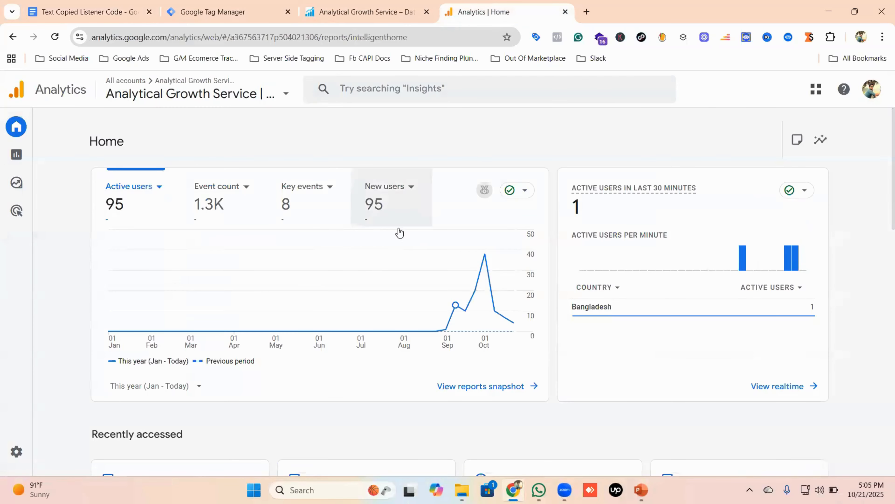
Create a new tag in Google Tag Manager and name it "Custom HTML - Text Copied Listener".
{"action": "left_click", "coordinate": [215, 10]}
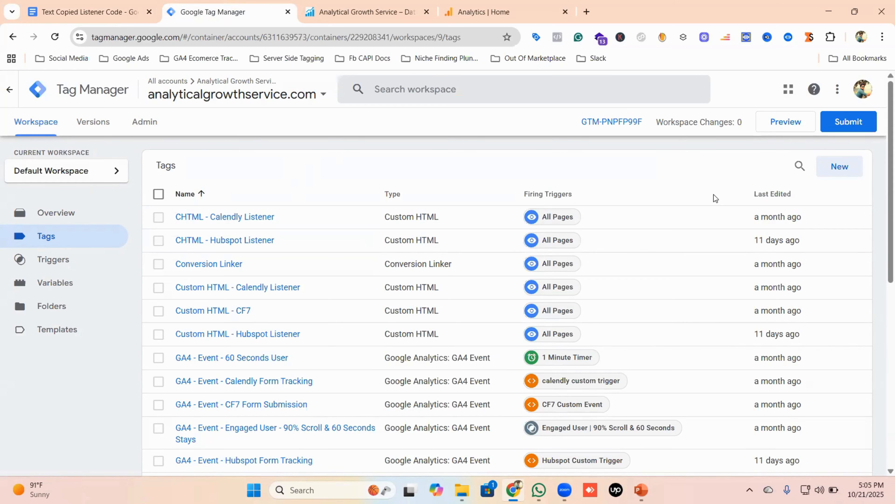
{"action": "left_click", "coordinate": [841, 167]}
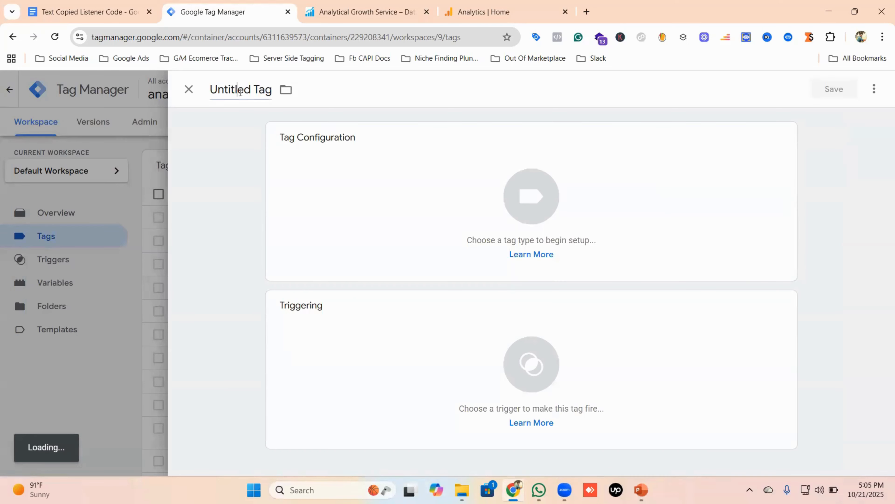
{"action": "left_click", "coordinate": [240, 91]}
{"action": "key", "text": "BackSpace"}
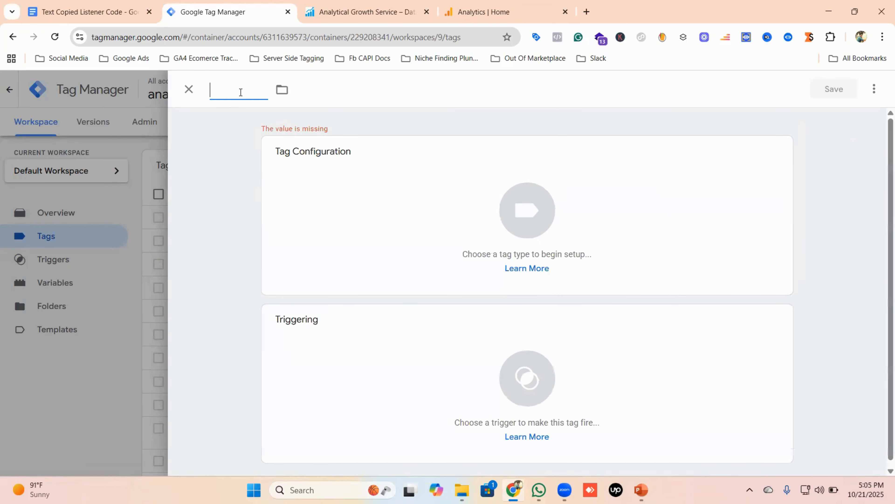
{"action": "type", "text": "Cus"}
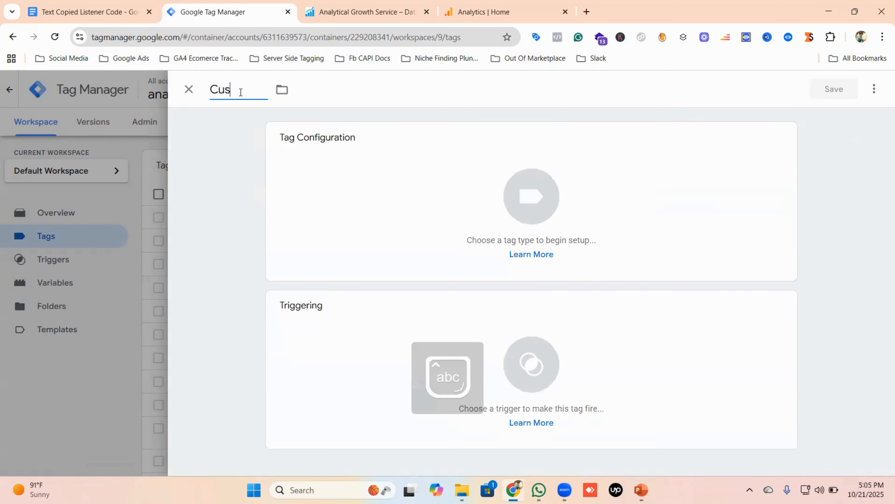
{"action": "type", "text": "tom HTML - T"}
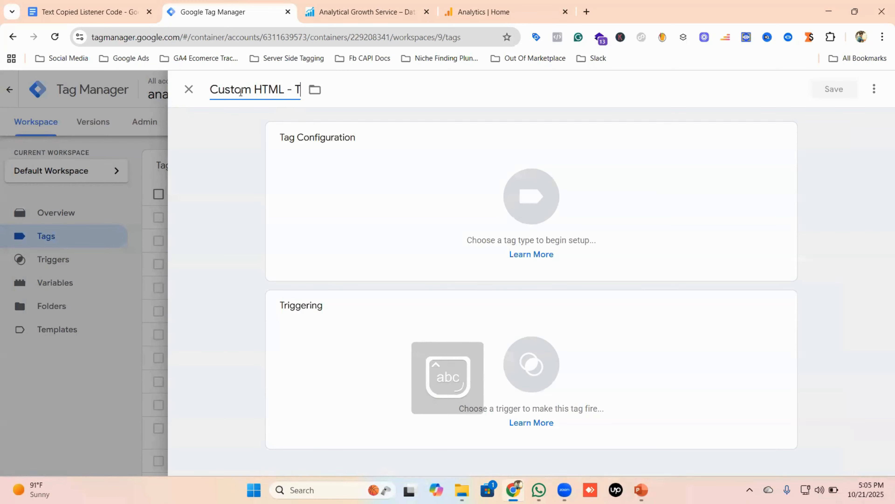
{"action": "type", "text": "ext Copi"}
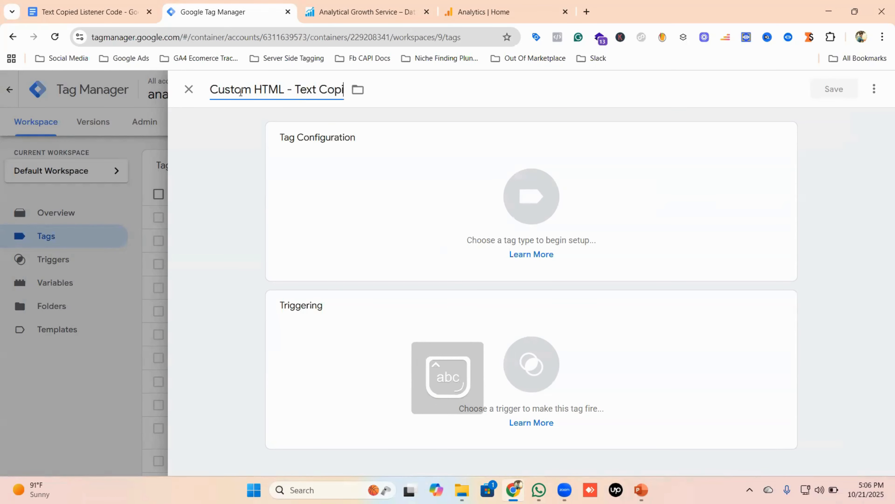
{"action": "type", "text": "ed Lis"}
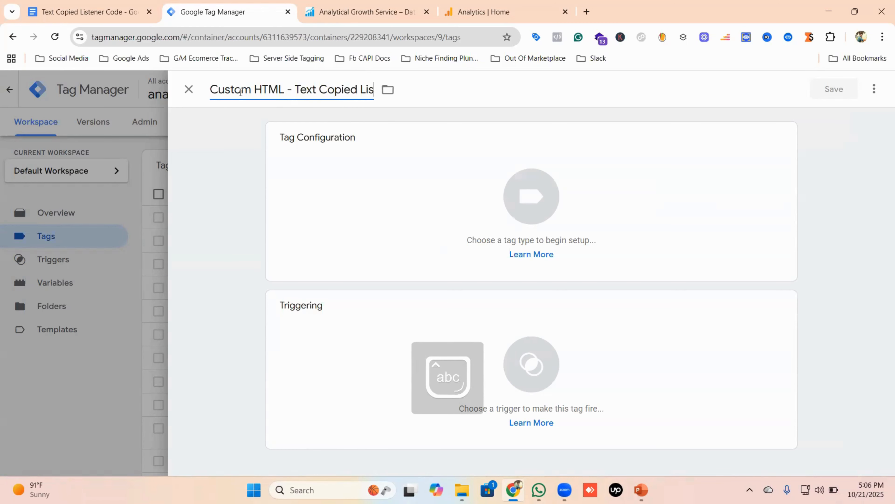
{"action": "type", "text": "tener"}
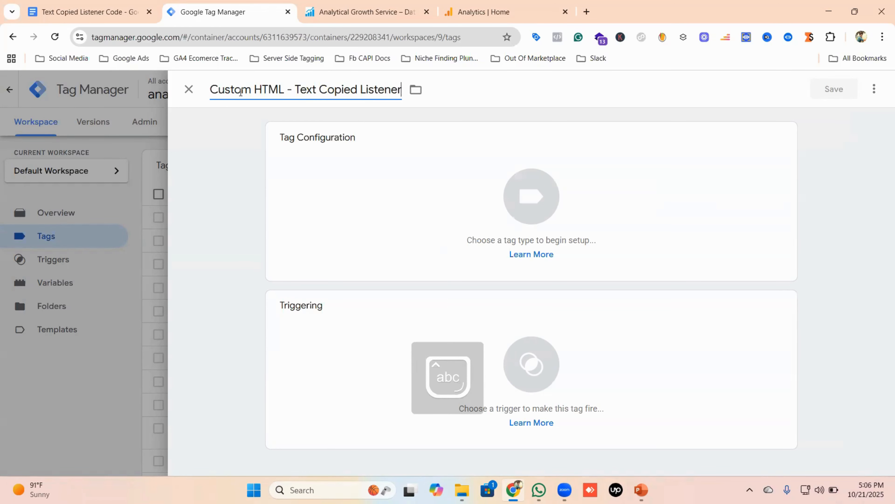
Choose Custom HTML as the tag type for the new tag.
{"action": "left_click", "coordinate": [518, 200]}
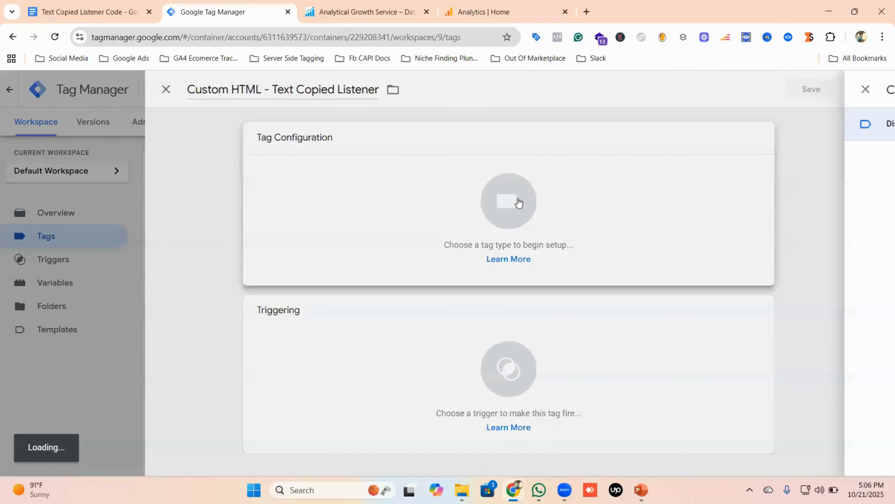
{"action": "scroll", "coordinate": [608, 231], "scroll_direction": "down", "scroll_amount": 5}
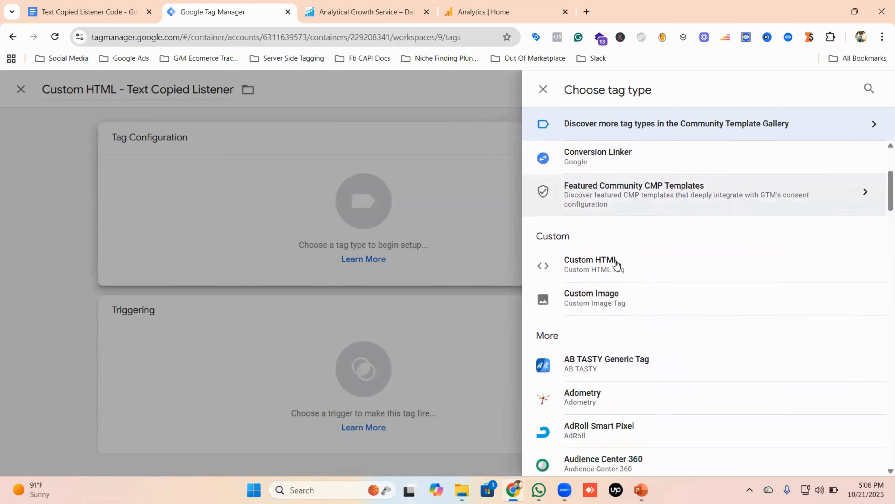
{"action": "left_click", "coordinate": [605, 255]}
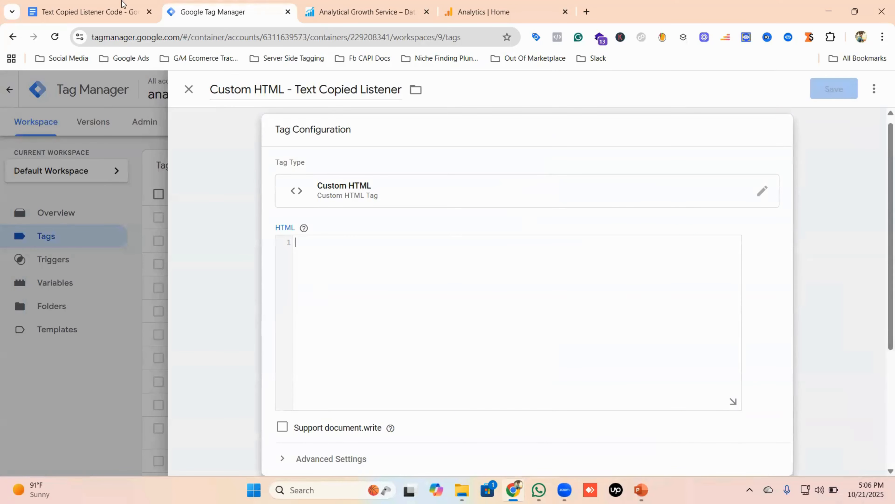
Copy the entire listener script from the Google Docs document into the tag's HTML code in Tag Manager.
{"action": "left_click", "coordinate": [69, 11]}
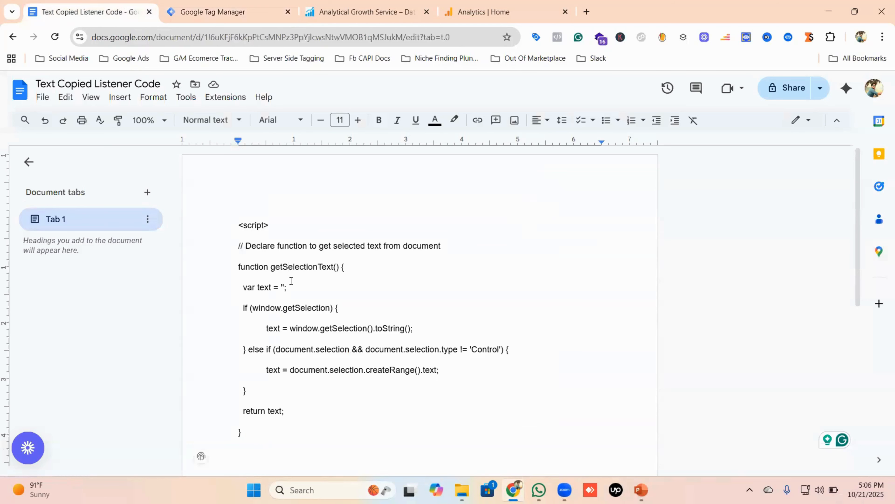
{"action": "key", "text": "ctrl+a"}
{"action": "scroll", "coordinate": [346, 280], "scroll_direction": "down", "scroll_amount": 3}
{"action": "scroll", "coordinate": [347, 282], "scroll_direction": "up", "scroll_amount": 3}
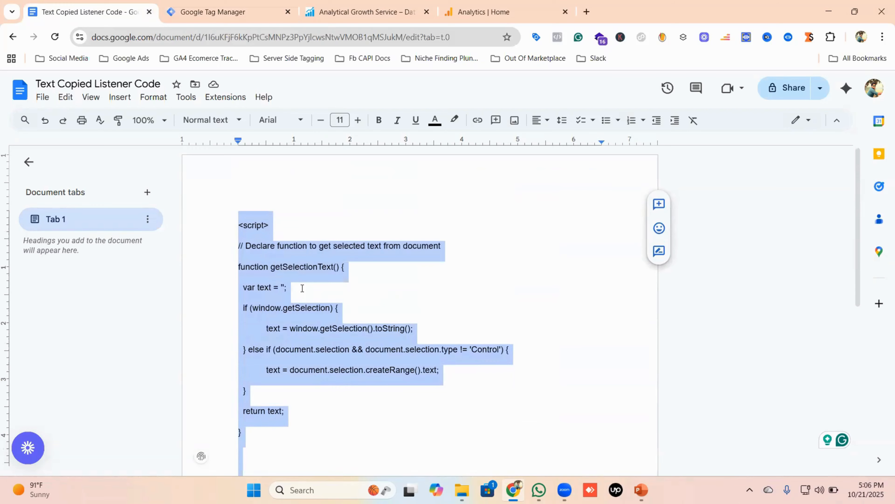
{"action": "left_click", "coordinate": [212, 12]}
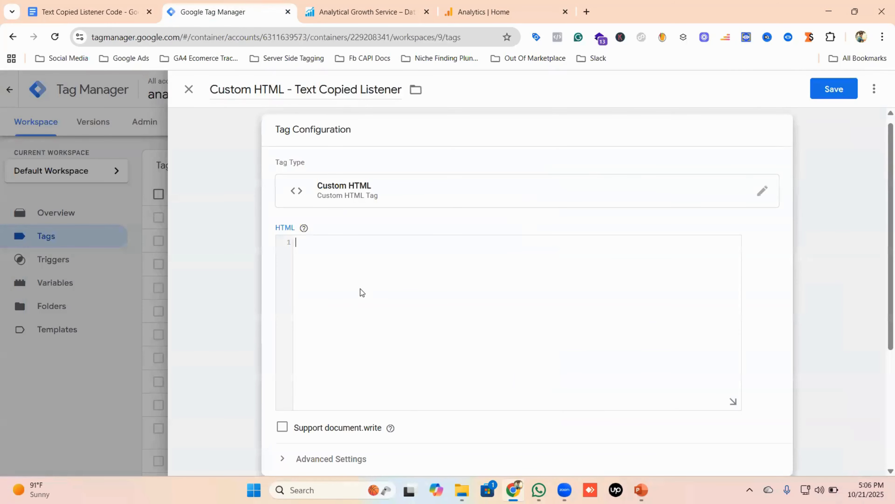
{"action": "left_click", "coordinate": [314, 254]}
{"action": "key", "text": "ctrl+v"}
{"action": "scroll", "coordinate": [445, 288], "scroll_direction": "down", "scroll_amount": 5}
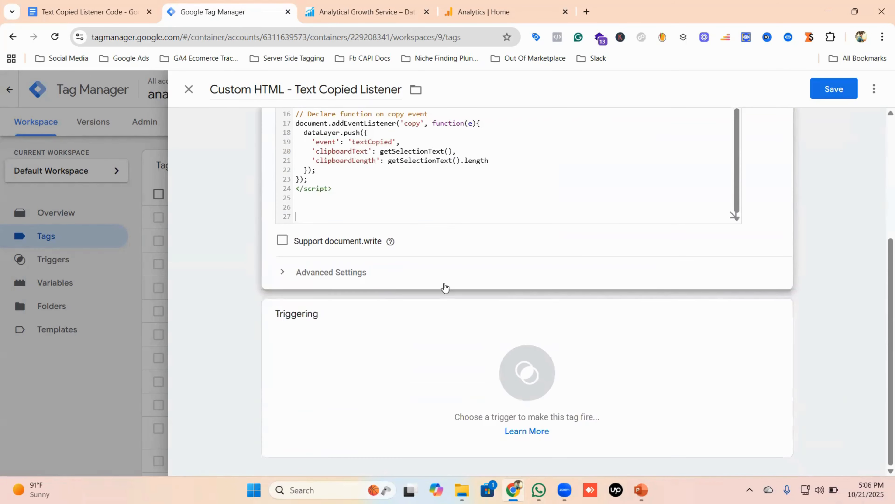
Assign the All Pages trigger to the listener tag and save the tag.
{"action": "left_click", "coordinate": [510, 356]}
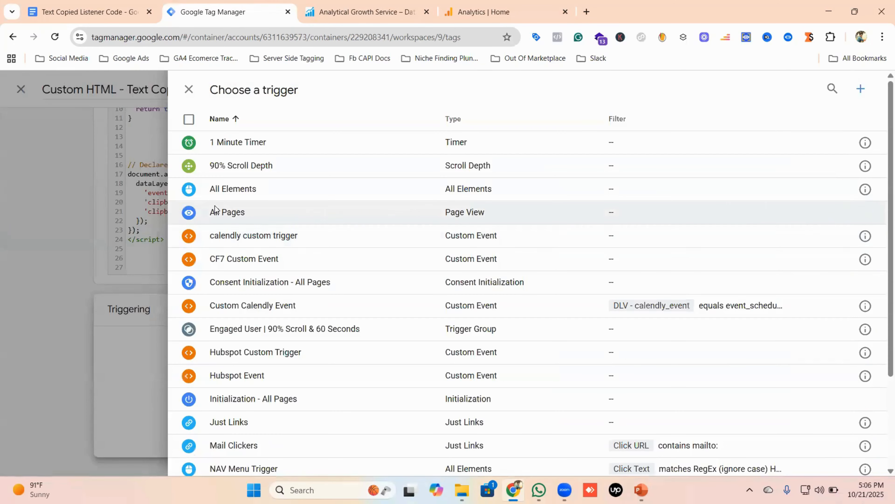
{"action": "left_click", "coordinate": [215, 211]}
{"action": "left_click", "coordinate": [836, 88]}
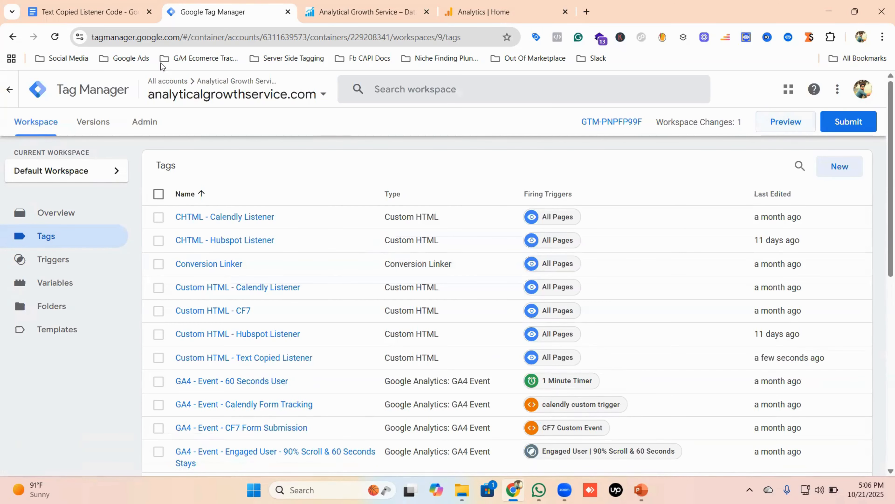
Look over the text copied listener script in the Google Docs document once more.
{"action": "left_click", "coordinate": [106, 12]}
{"action": "scroll", "coordinate": [312, 253], "scroll_direction": "down", "scroll_amount": 4}
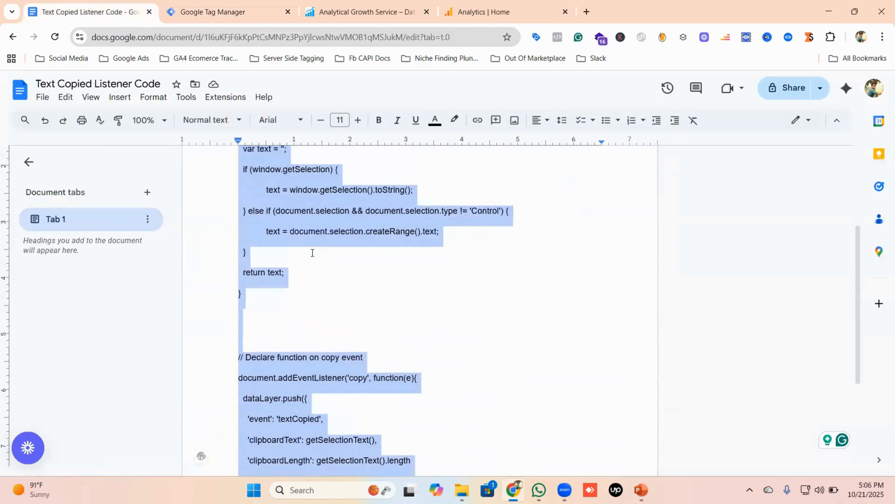
{"action": "scroll", "coordinate": [312, 253], "scroll_direction": "up", "scroll_amount": 4}
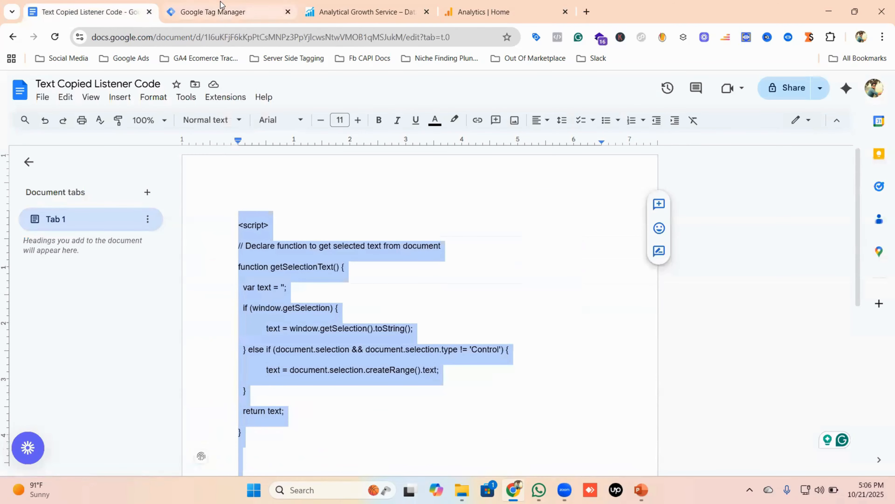
{"action": "left_click", "coordinate": [222, 10]}
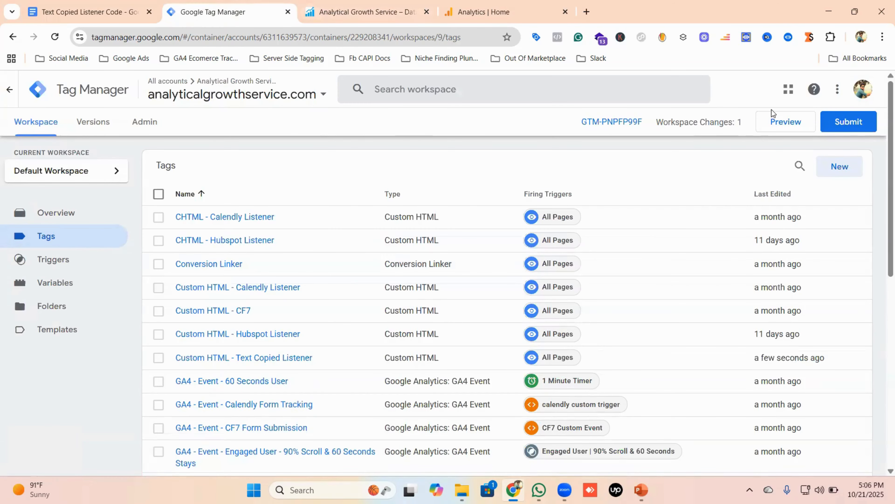
{"action": "left_click", "coordinate": [784, 121]}
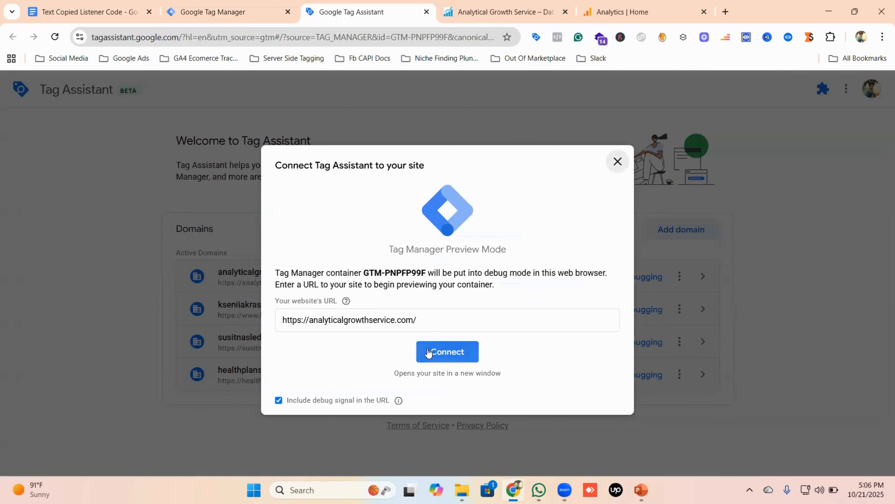
{"action": "left_click", "coordinate": [448, 352]}
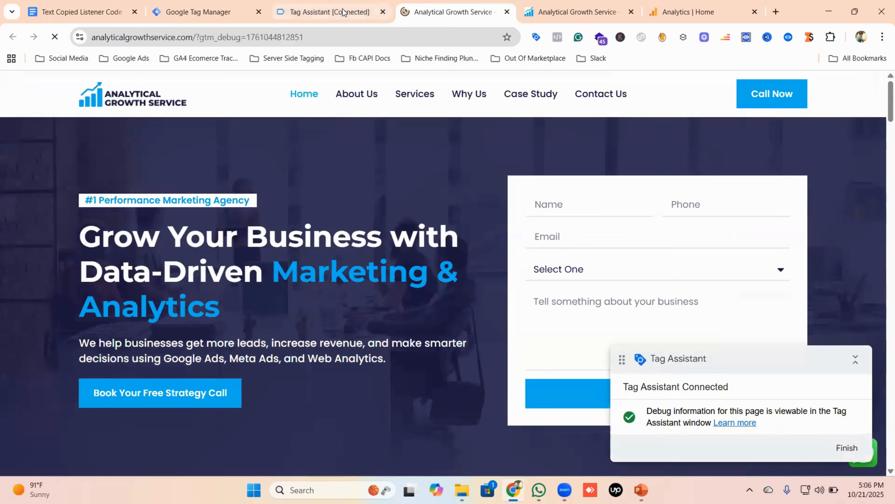
Return to Tag Assistant, continue past the connection notice, and check the fired tags for the Text Copied Listener.
{"action": "left_click", "coordinate": [354, 4]}
{"action": "left_click", "coordinate": [438, 293]}
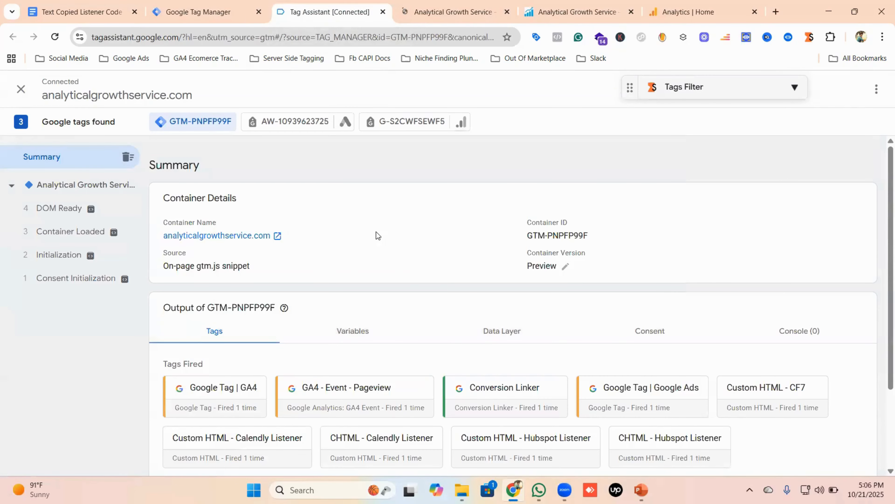
{"action": "scroll", "coordinate": [407, 257], "scroll_direction": "down", "scroll_amount": 3}
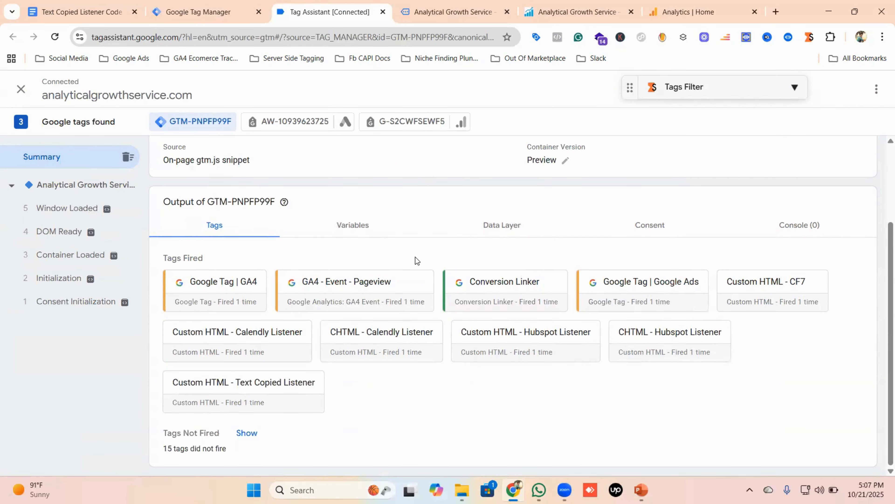
Switch to the connected website and copy the headline "Grow Your Business with Data-Driven Marketing & Analytics".
{"action": "scroll", "coordinate": [415, 257], "scroll_direction": "up", "scroll_amount": 3}
{"action": "left_click", "coordinate": [432, 12]}
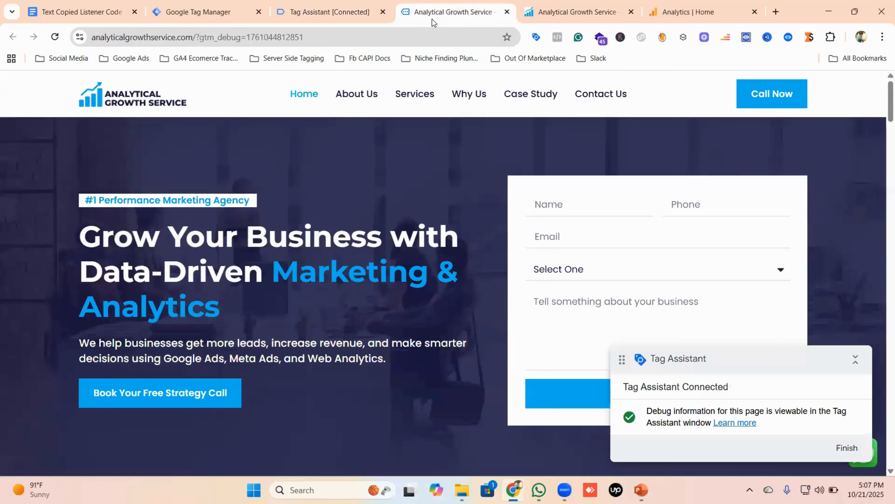
{"action": "scroll", "coordinate": [347, 211], "scroll_direction": "down", "scroll_amount": 2}
{"action": "scroll", "coordinate": [346, 211], "scroll_direction": "up", "scroll_amount": 2}
{"action": "left_click", "coordinate": [330, 12]}
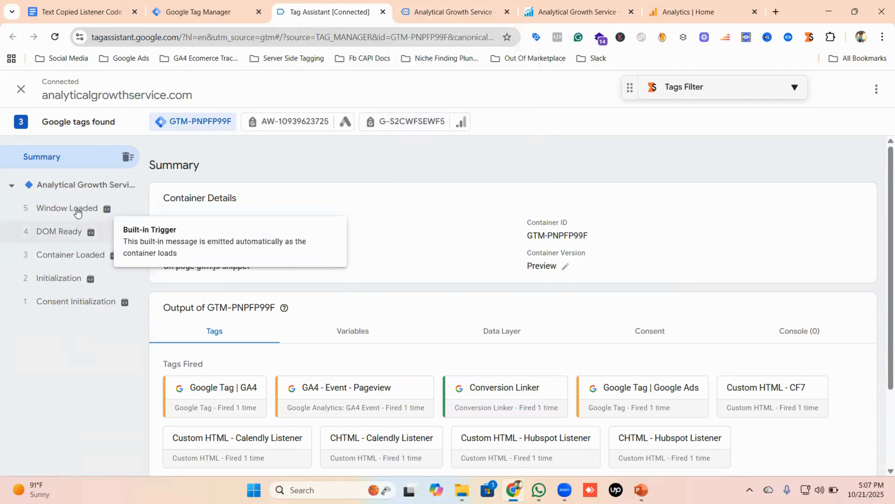
{"action": "left_click", "coordinate": [443, 6]}
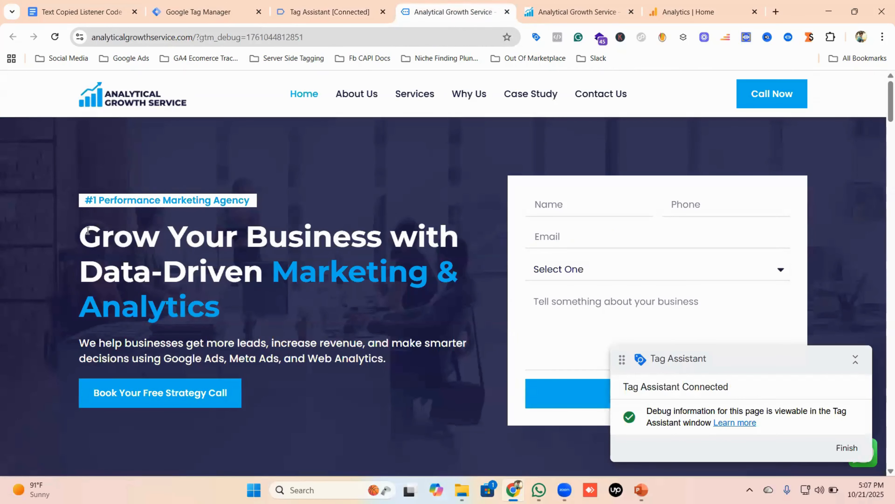
{"action": "left_click_drag", "start_coordinate": [83, 228], "coordinate": [219, 302]}
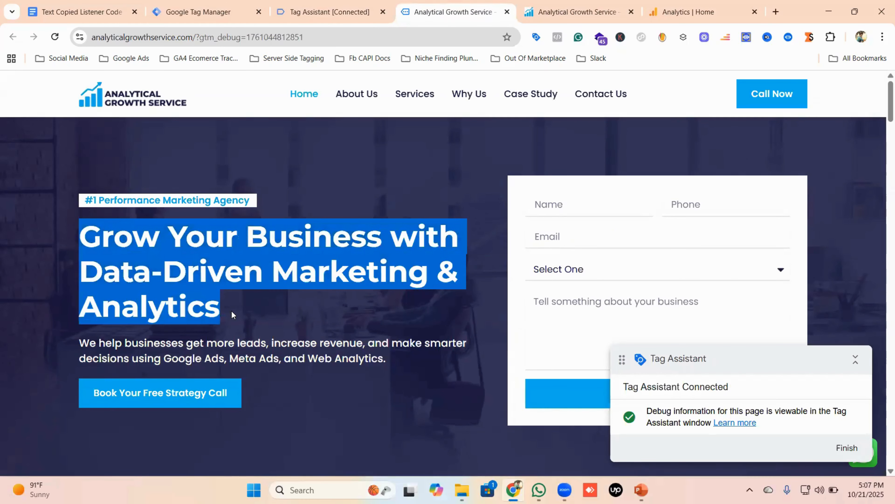
{"action": "right_click", "coordinate": [202, 274]}
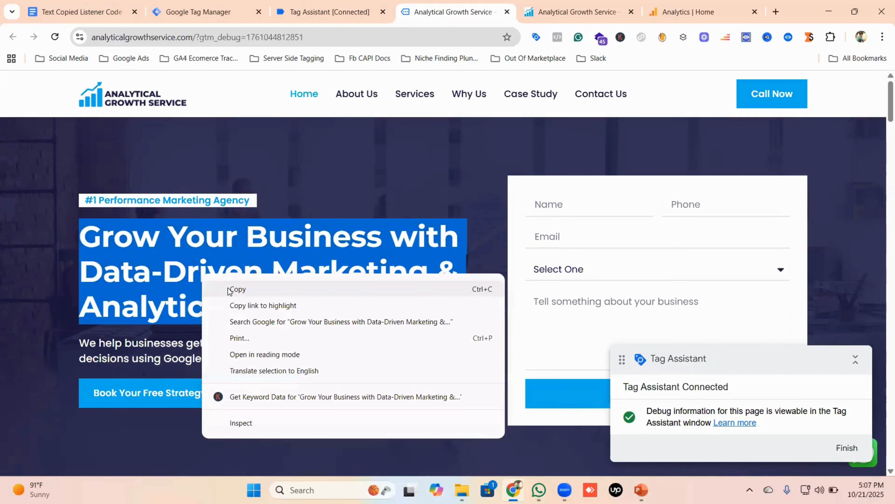
{"action": "left_click", "coordinate": [237, 289]}
In Tag Assistant, open the textCopied event and examine its data layer values and full API call.
{"action": "left_click", "coordinate": [326, 11]}
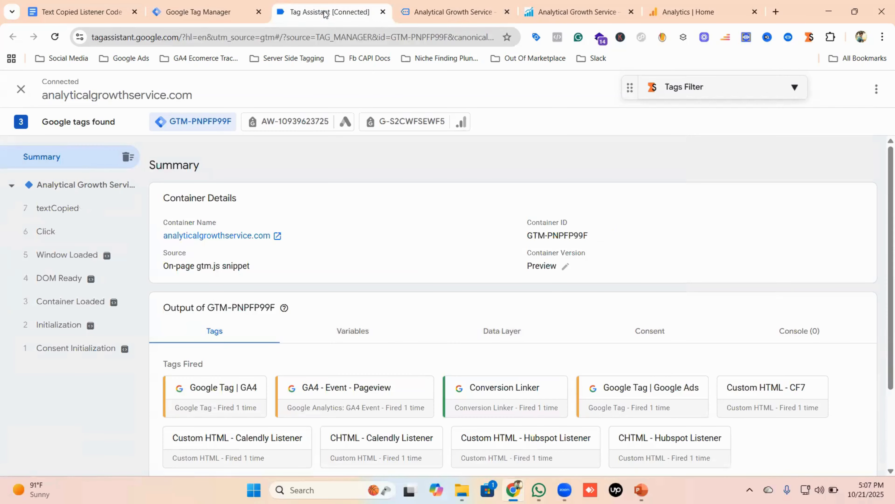
{"action": "left_click", "coordinate": [66, 215]}
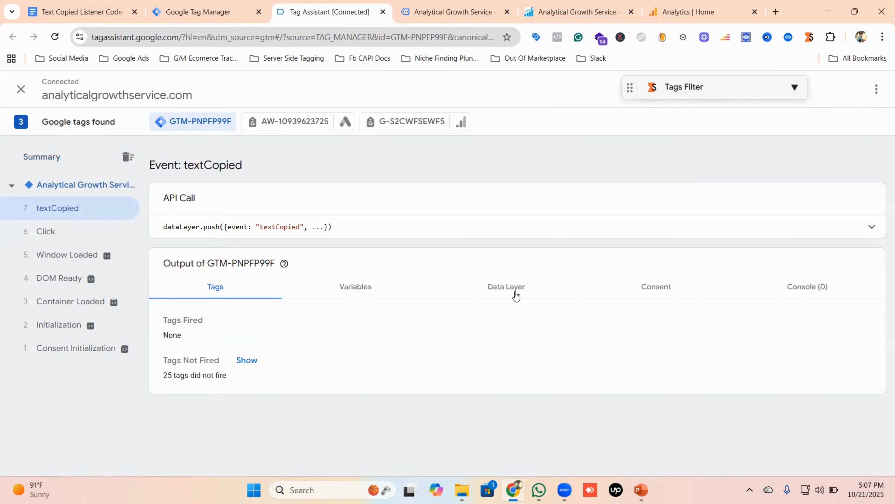
{"action": "left_click", "coordinate": [506, 290]}
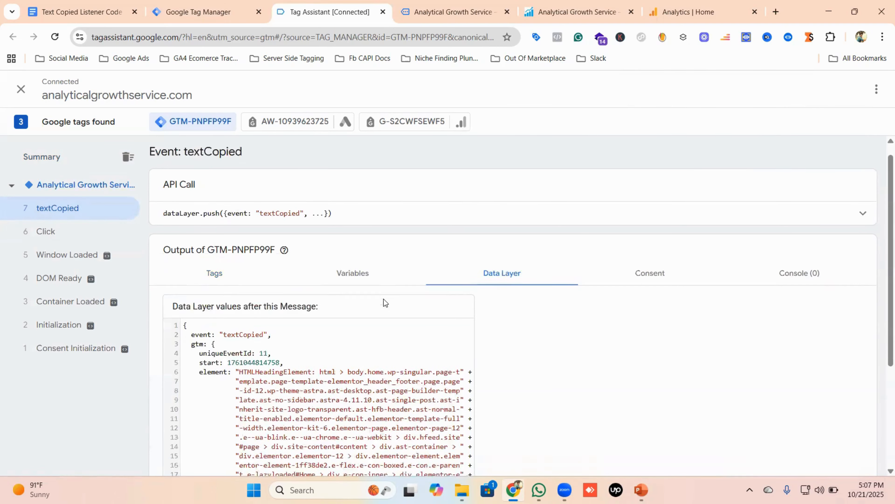
{"action": "scroll", "coordinate": [384, 300], "scroll_direction": "down", "scroll_amount": 1}
{"action": "scroll", "coordinate": [385, 300], "scroll_direction": "up", "scroll_amount": 1}
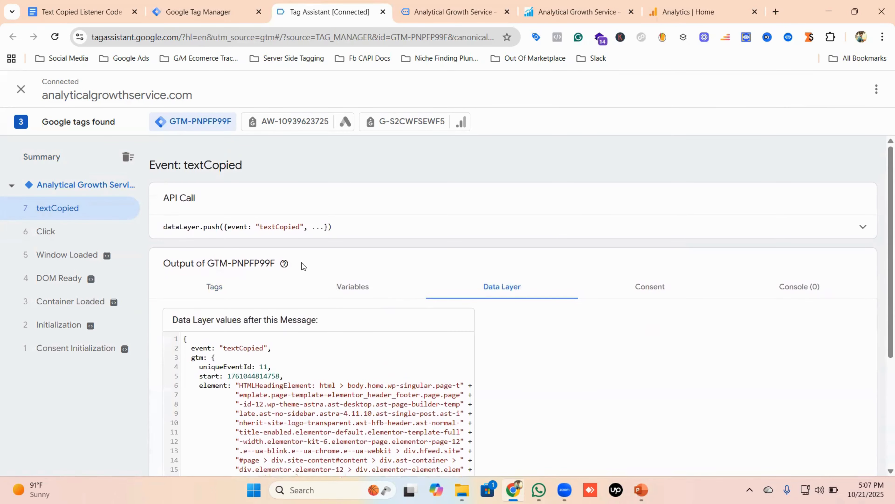
{"action": "scroll", "coordinate": [267, 361], "scroll_direction": "down", "scroll_amount": 1}
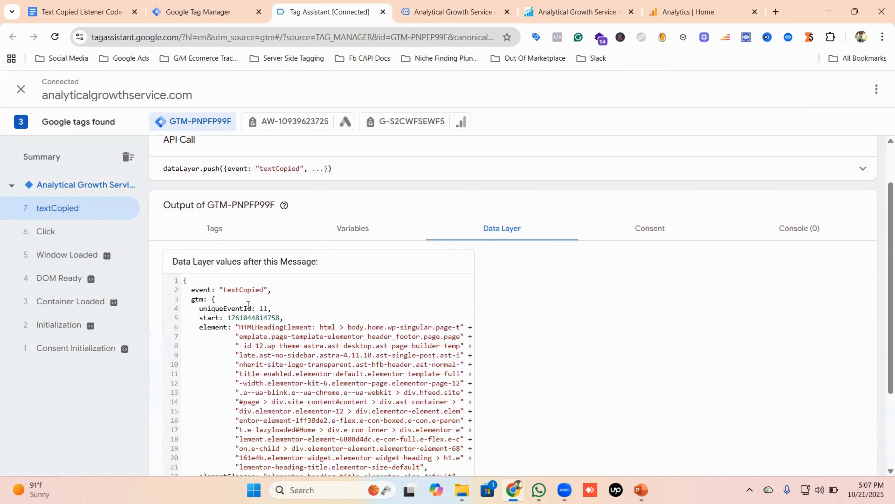
{"action": "scroll", "coordinate": [270, 313], "scroll_direction": "down", "scroll_amount": 2}
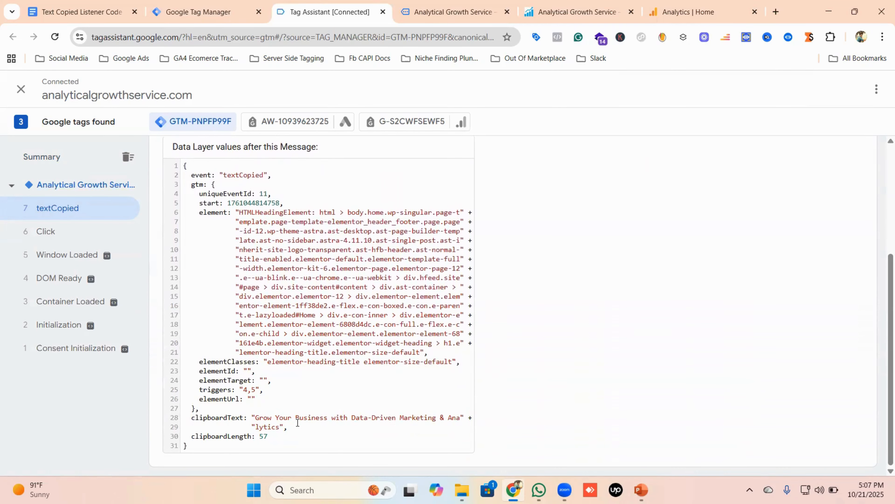
{"action": "scroll", "coordinate": [275, 388], "scroll_direction": "up", "scroll_amount": 2}
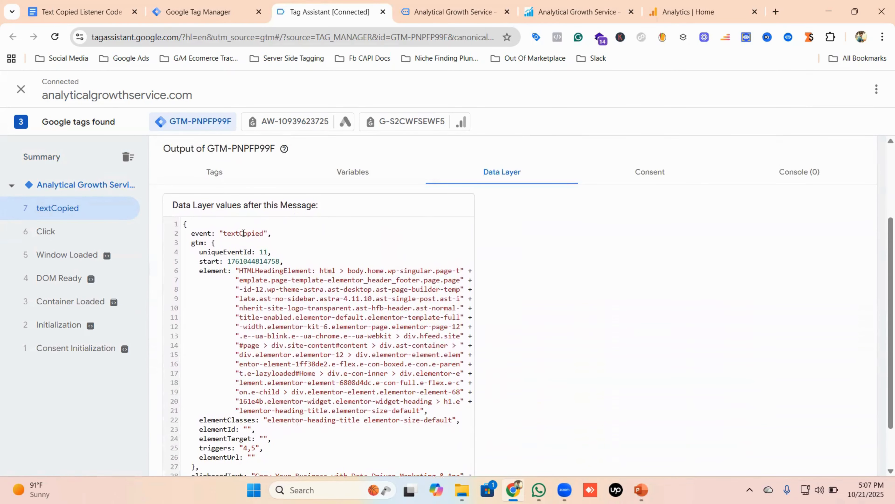
{"action": "scroll", "coordinate": [362, 336], "scroll_direction": "down", "scroll_amount": 2}
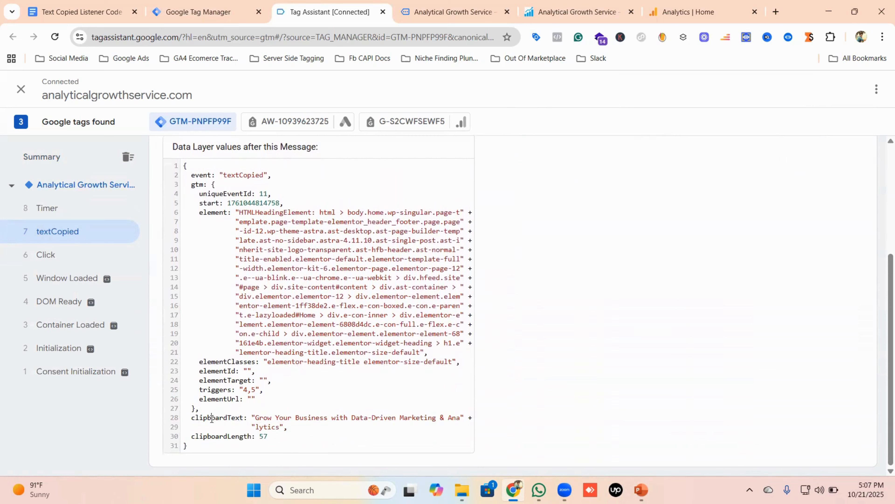
{"action": "left_click", "coordinate": [210, 419]}
{"action": "scroll", "coordinate": [305, 247], "scroll_direction": "up", "scroll_amount": 4}
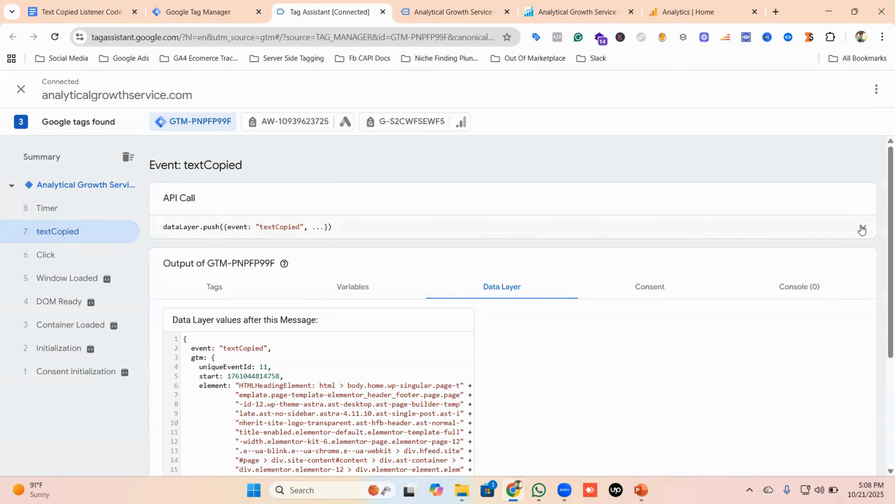
{"action": "left_click", "coordinate": [862, 226]}
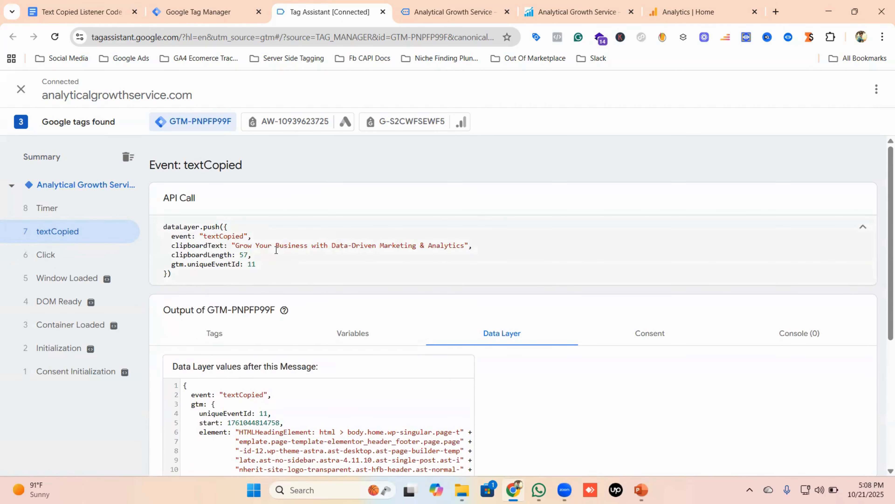
Return to Tag Manager, start a new trigger and name it "Text Copied Event Trigger".
{"action": "left_click", "coordinate": [201, 8]}
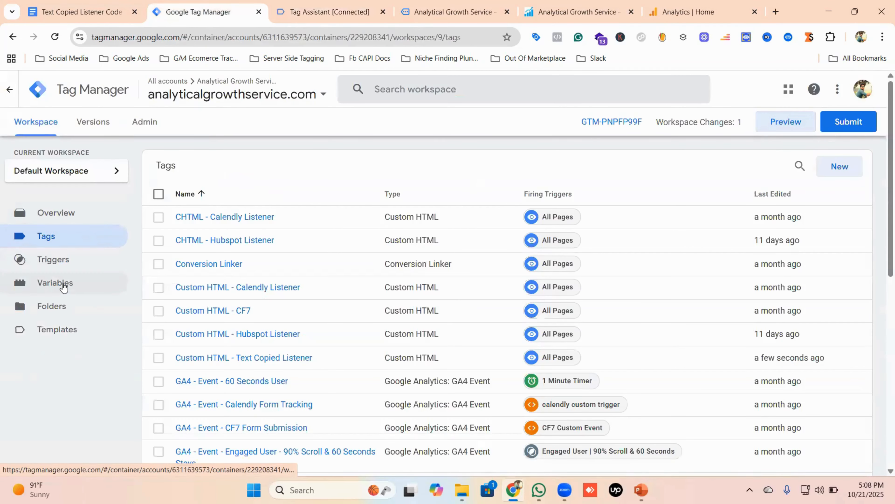
{"action": "left_click", "coordinate": [54, 263]}
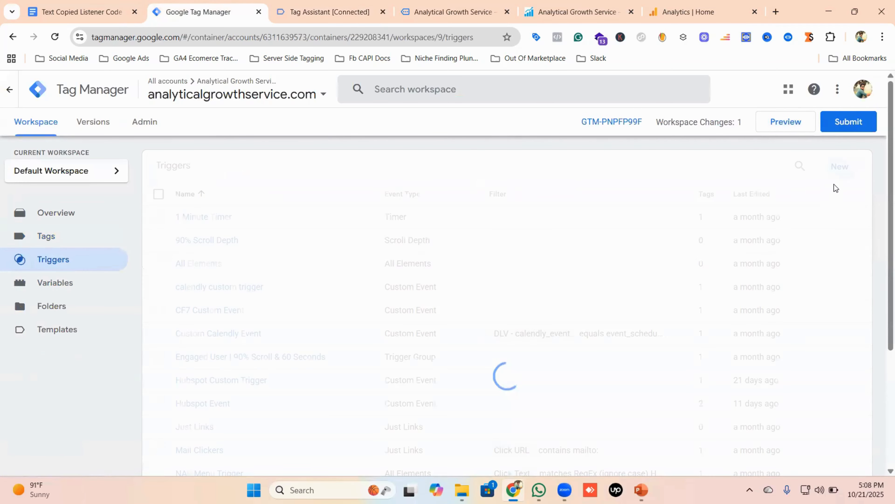
{"action": "left_click", "coordinate": [841, 165]}
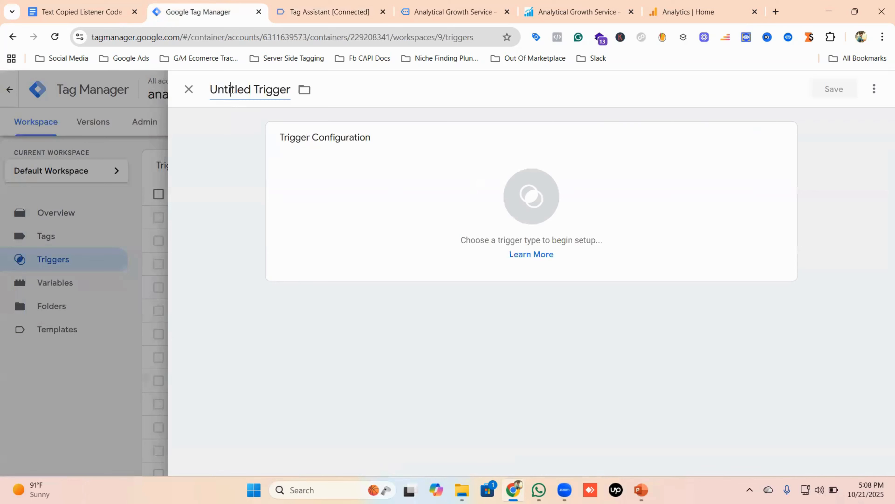
{"action": "left_click", "coordinate": [232, 89]}
{"action": "key", "text": "BackSpace"}
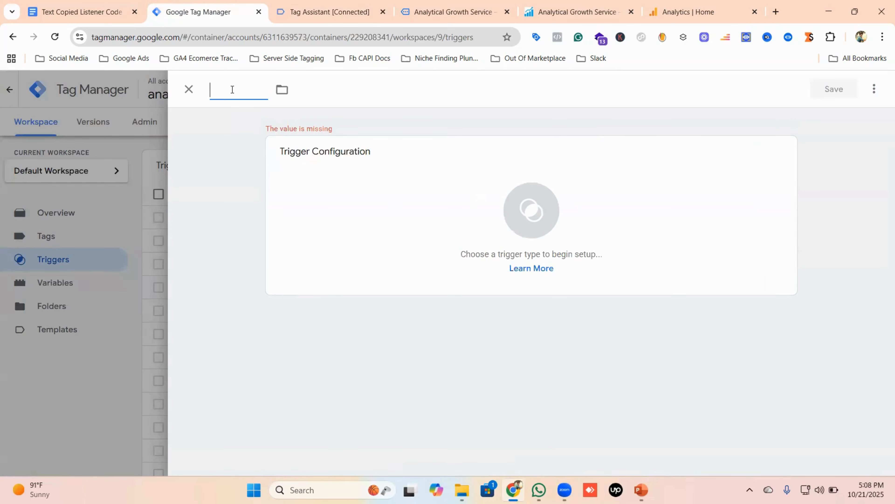
{"action": "key", "text": "Caps_Lock"}
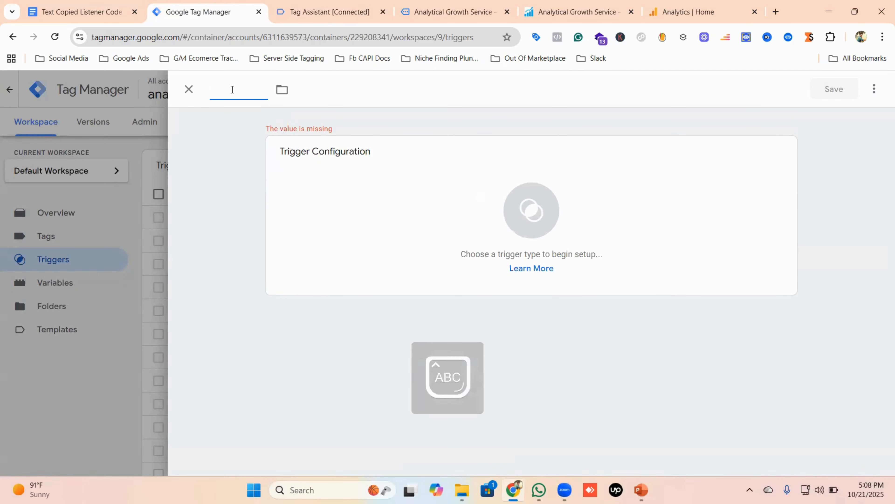
{"action": "type", "text": "T"}
{"action": "key", "text": "Caps_Lock"}
{"action": "type", "text": "ext"}
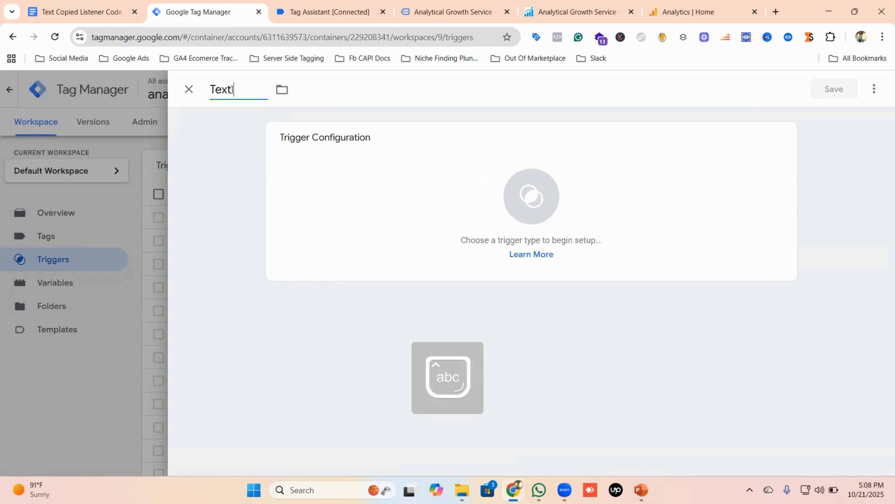
{"action": "type", "text": "Copied"}
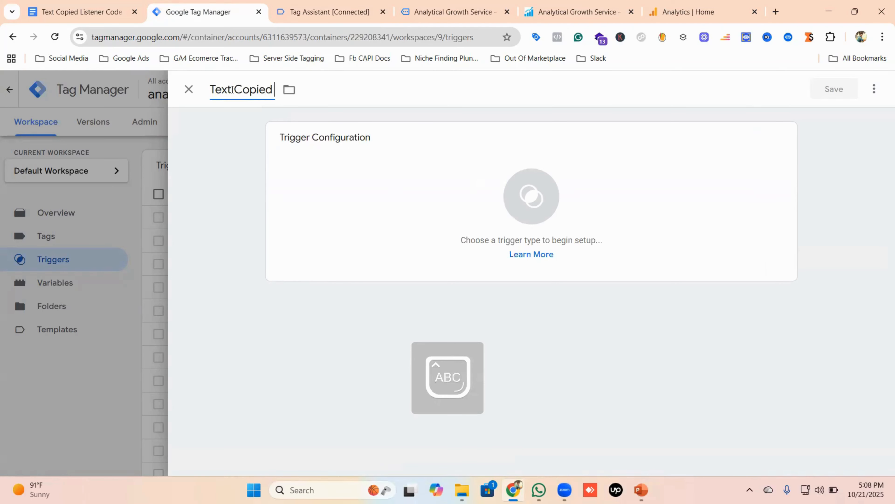
{"action": "type", "text": " Event"}
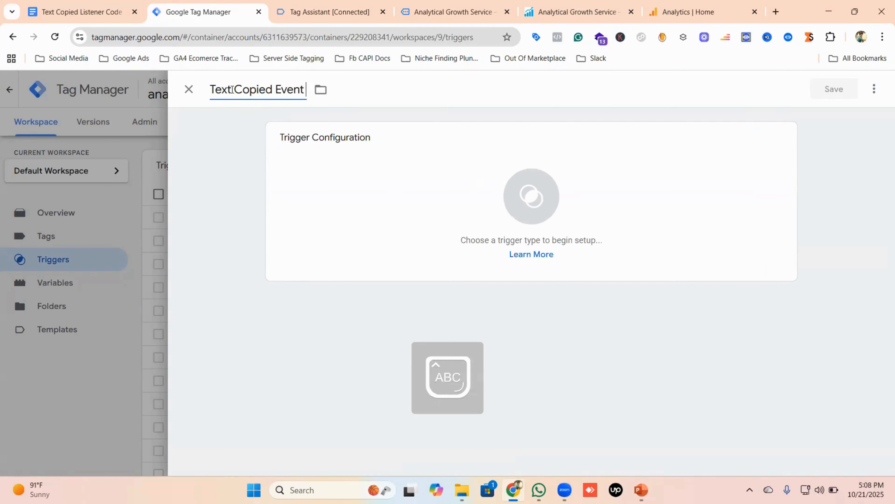
{"action": "type", "text": " Trigger"}
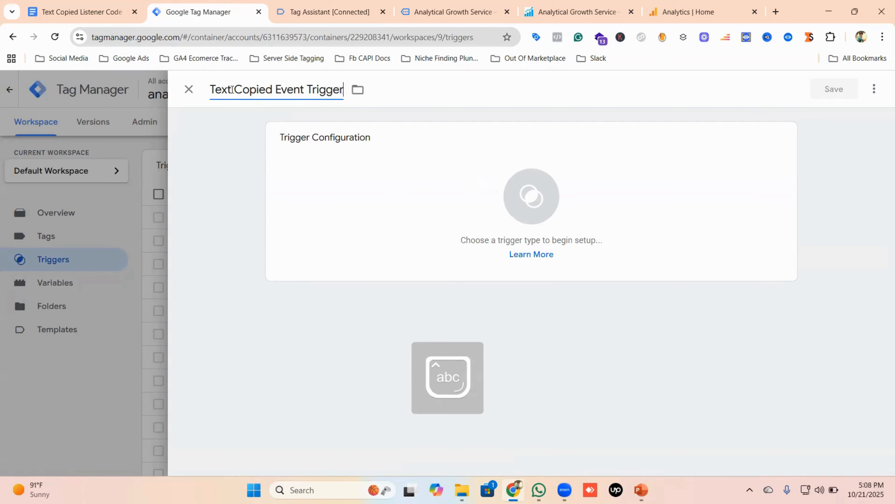
Set the trigger type to Custom Event.
{"action": "left_click", "coordinate": [506, 175]}
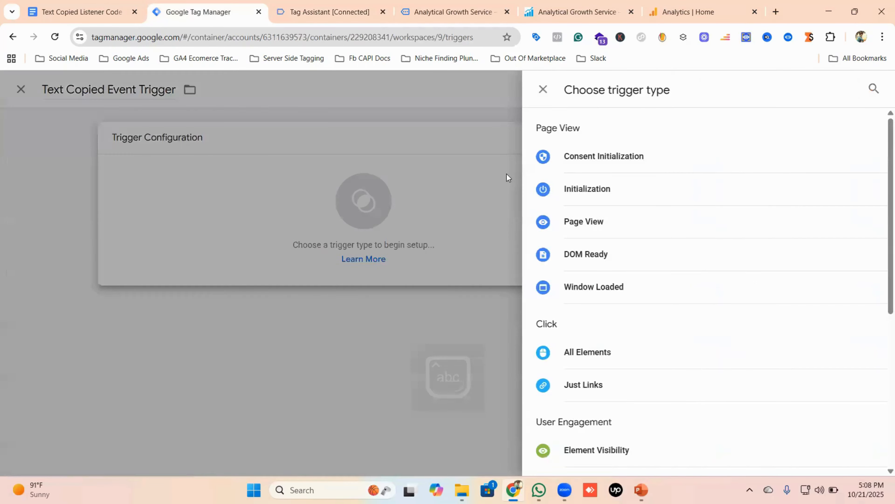
{"action": "scroll", "coordinate": [585, 198], "scroll_direction": "down", "scroll_amount": 6}
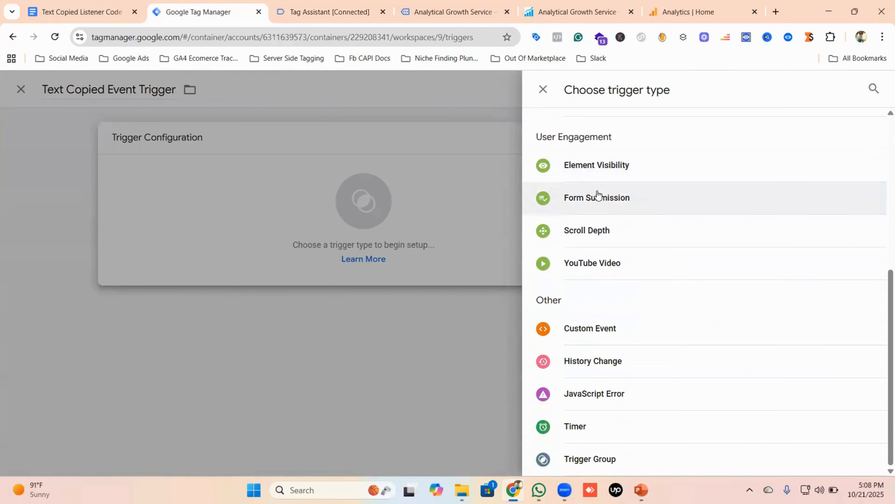
{"action": "left_click", "coordinate": [592, 329]}
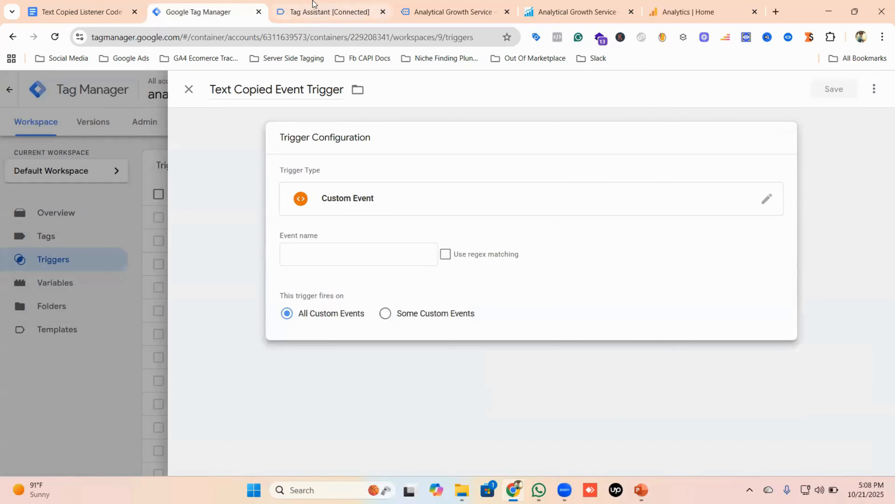
Copy the event name textCopied from the Tag Assistant API call into the trigger's event name and save the trigger.
{"action": "left_click", "coordinate": [318, 11]}
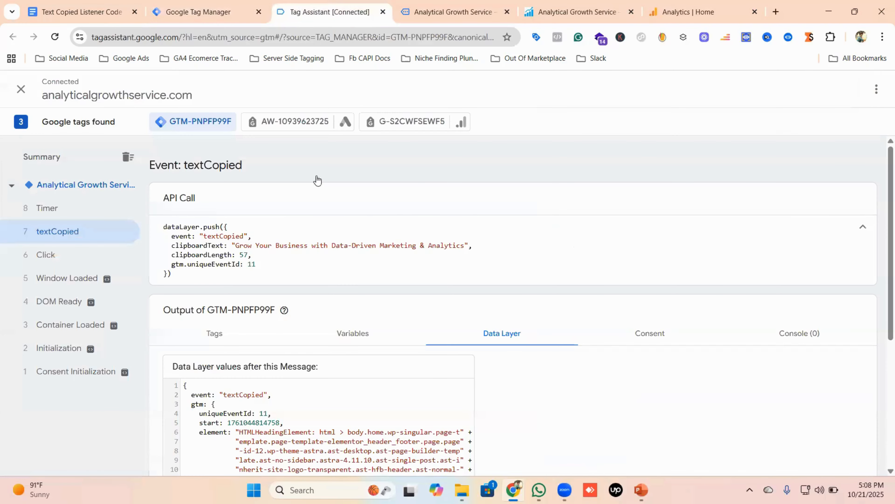
{"action": "double_click", "coordinate": [220, 235]}
{"action": "right_click", "coordinate": [233, 240]}
{"action": "left_click", "coordinate": [246, 250]}
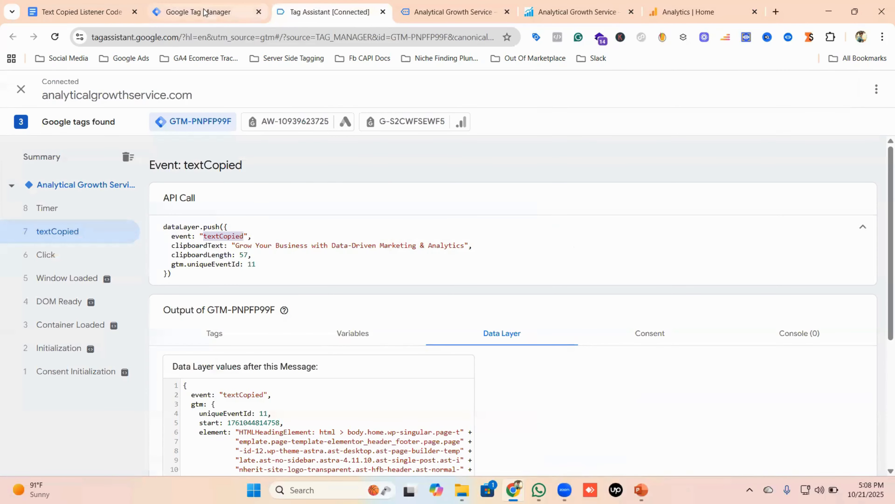
{"action": "left_click", "coordinate": [198, 12]}
{"action": "left_click", "coordinate": [338, 256]}
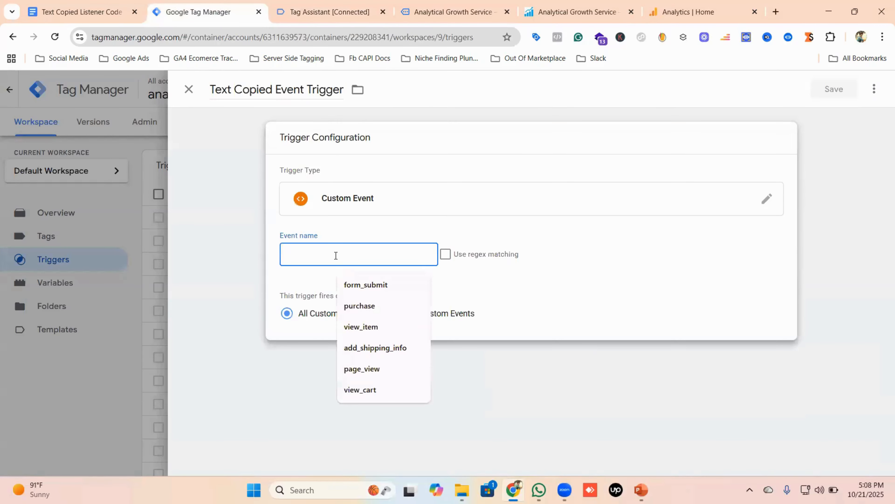
{"action": "key", "text": "ctrl+v"}
{"action": "left_click", "coordinate": [832, 91]}
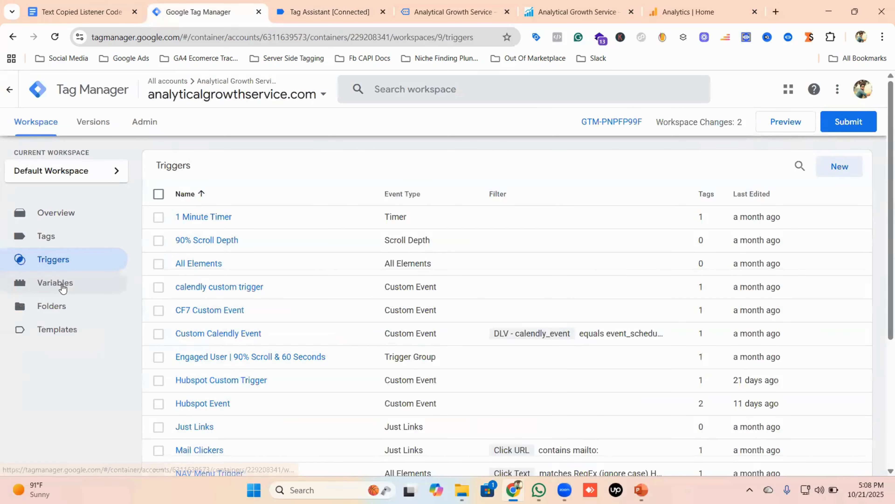
Open the workspace's variables, switch to Tag Assistant and copy the clipboardText key name from the textCopied API call.
{"action": "left_click", "coordinate": [62, 286]}
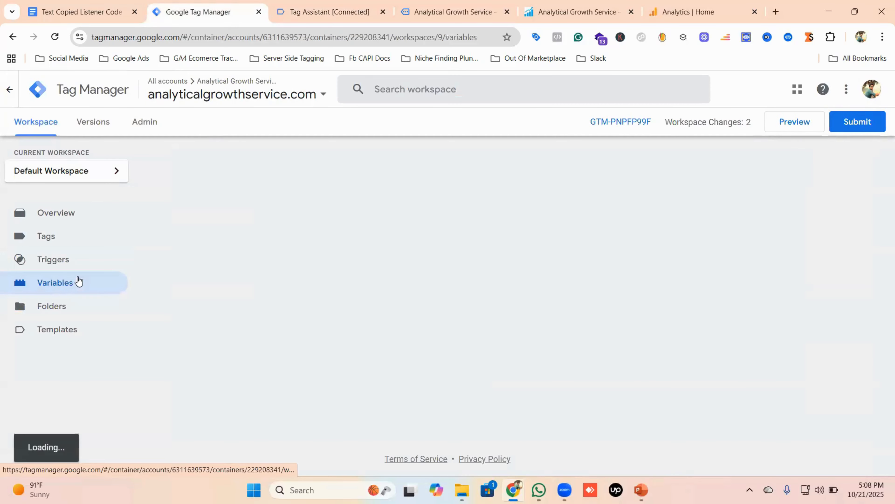
{"action": "left_click", "coordinate": [317, 13]}
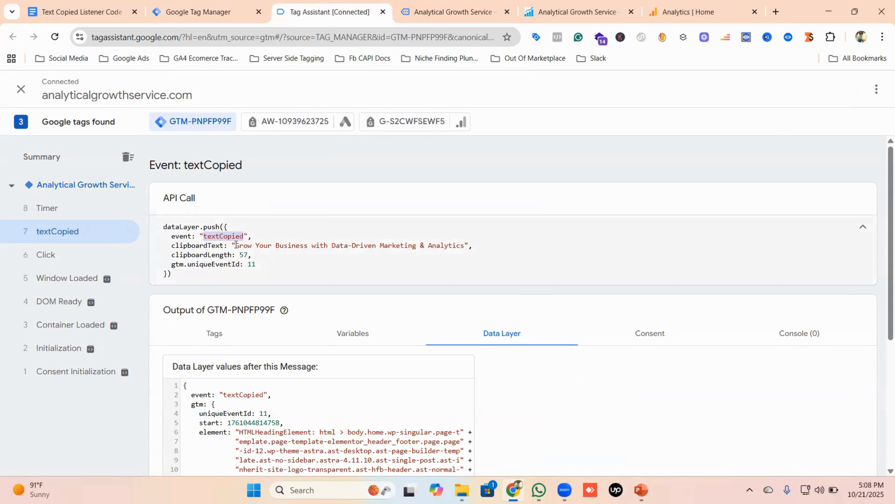
{"action": "left_click_drag", "start_coordinate": [233, 245], "coordinate": [473, 249]}
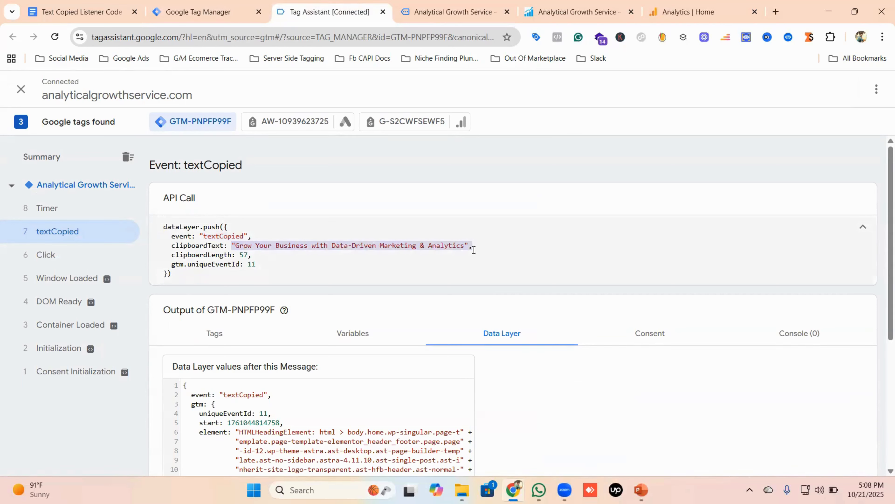
{"action": "double_click", "coordinate": [180, 248]}
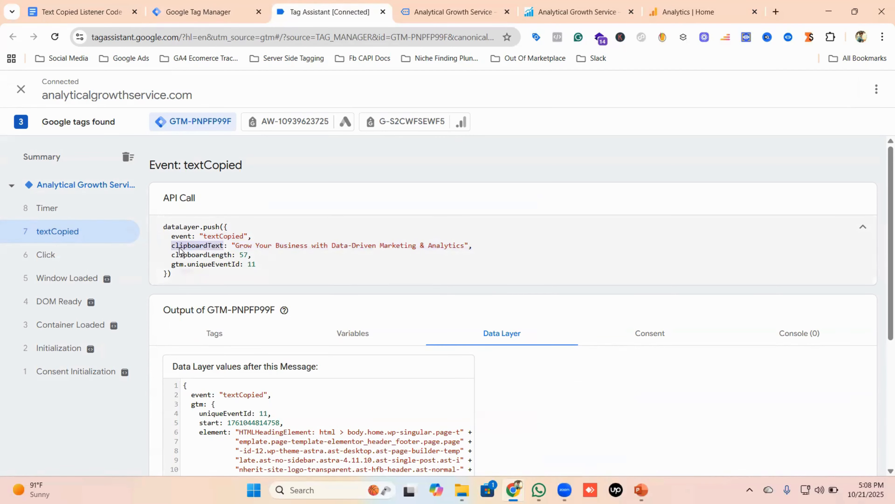
{"action": "right_click", "coordinate": [180, 251]}
{"action": "left_click", "coordinate": [211, 261]}
Return to Tag Manager, start a new user-defined variable and name it "dlv- clipboardText".
{"action": "left_click", "coordinate": [203, 7]}
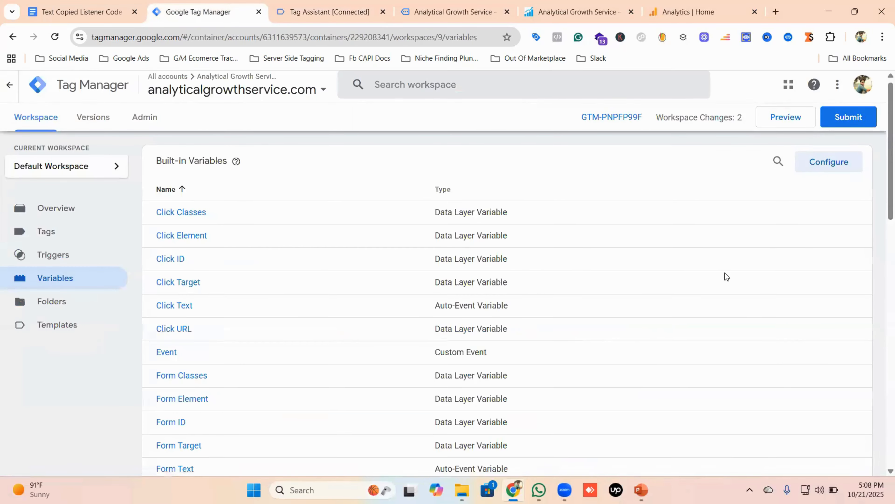
{"action": "scroll", "coordinate": [725, 276], "scroll_direction": "down", "scroll_amount": 15}
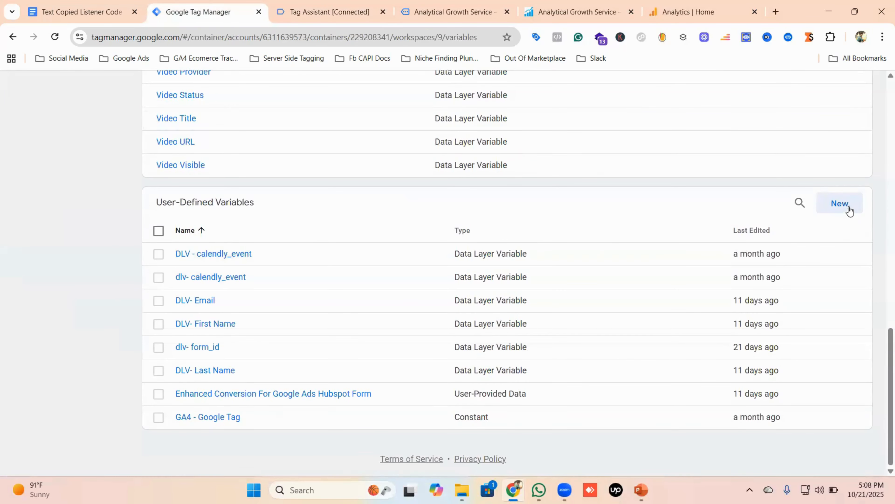
{"action": "left_click", "coordinate": [850, 211]}
{"action": "left_click", "coordinate": [234, 88]}
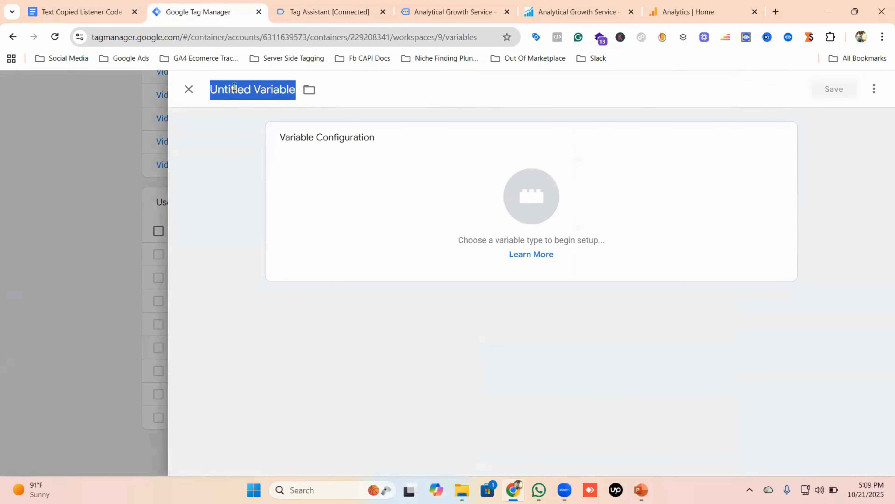
{"action": "key", "text": "BackSpace"}
{"action": "type", "text": "dlv"}
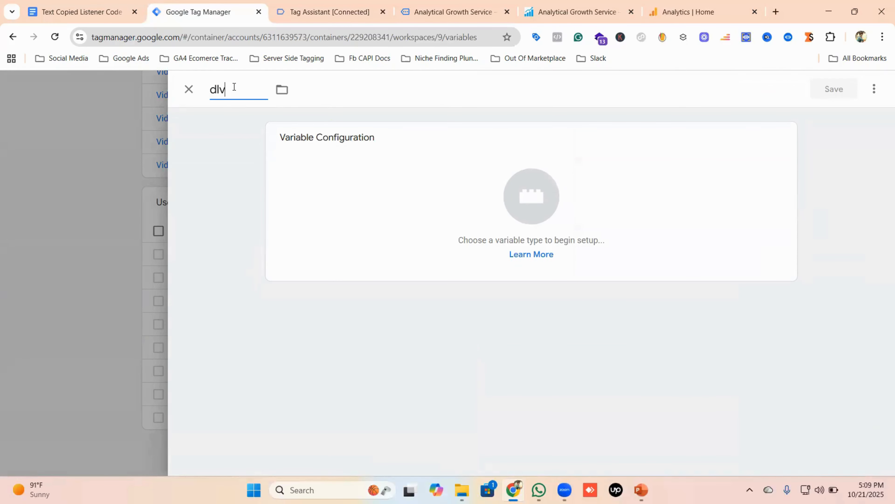
{"action": "type", "text": "-"}
{"action": "key", "text": "ctrl+v"}
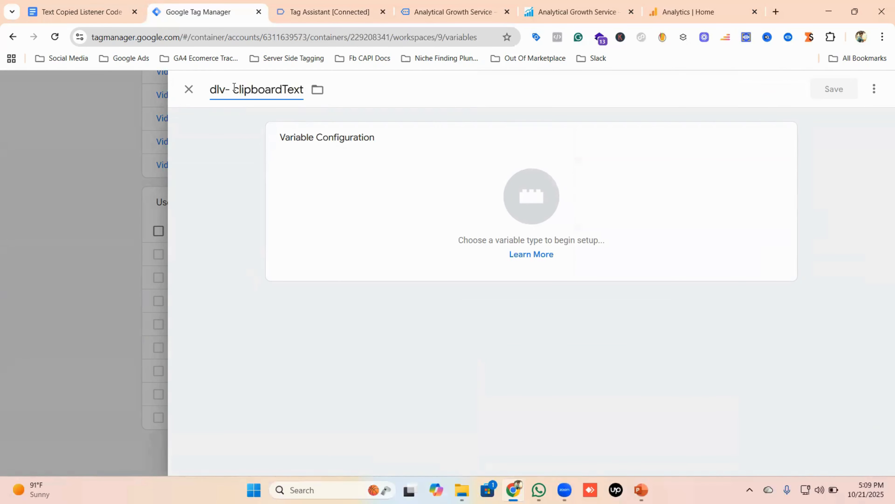
Make it a Data Layer Variable with the data layer variable name clipboardText and save it.
{"action": "left_click", "coordinate": [530, 197]}
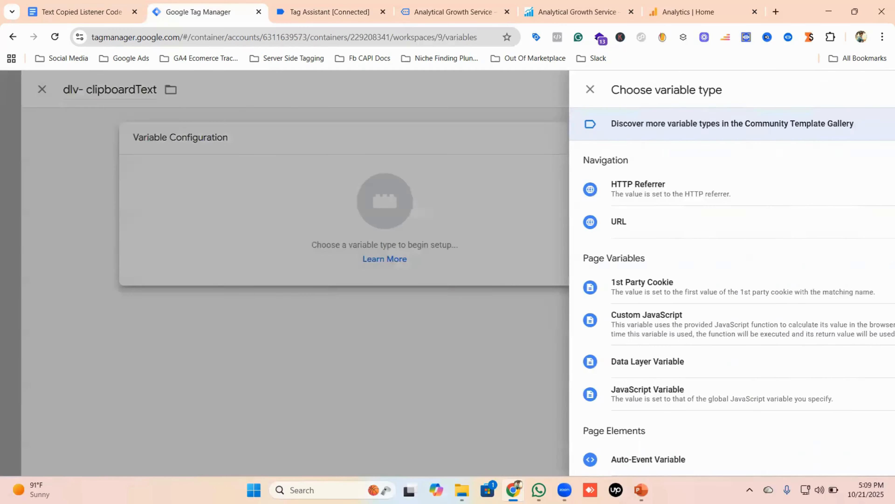
{"action": "scroll", "coordinate": [723, 260], "scroll_direction": "down", "scroll_amount": 5}
{"action": "scroll", "coordinate": [714, 254], "scroll_direction": "down", "scroll_amount": 2}
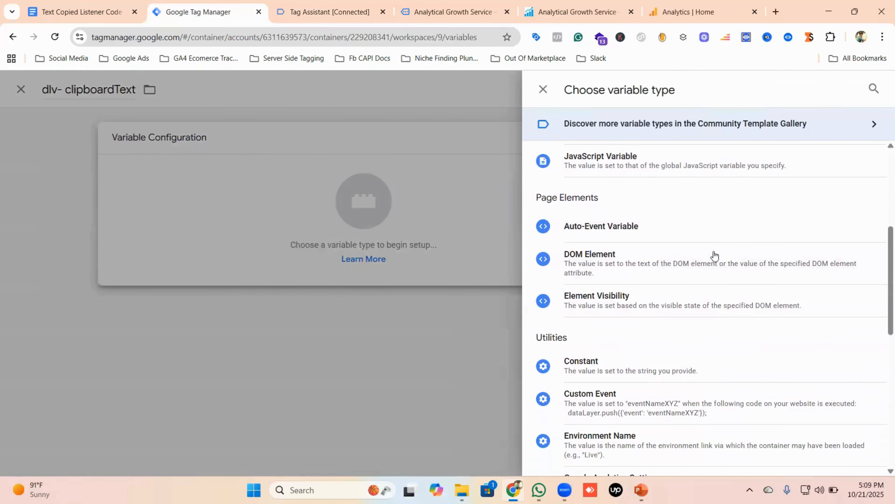
{"action": "scroll", "coordinate": [715, 255], "scroll_direction": "up", "scroll_amount": 3}
{"action": "scroll", "coordinate": [647, 304], "scroll_direction": "up", "scroll_amount": 3}
{"action": "scroll", "coordinate": [631, 314], "scroll_direction": "down", "scroll_amount": 3}
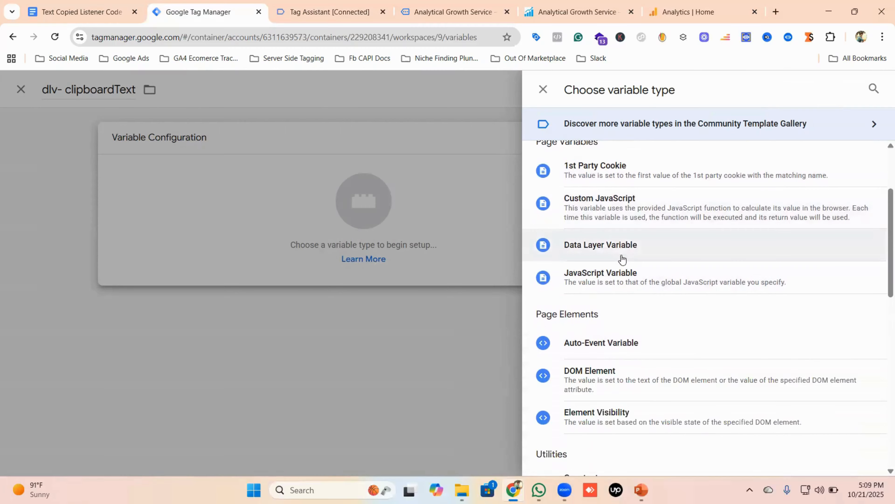
{"action": "left_click", "coordinate": [472, 239]}
{"action": "left_click", "coordinate": [334, 250]}
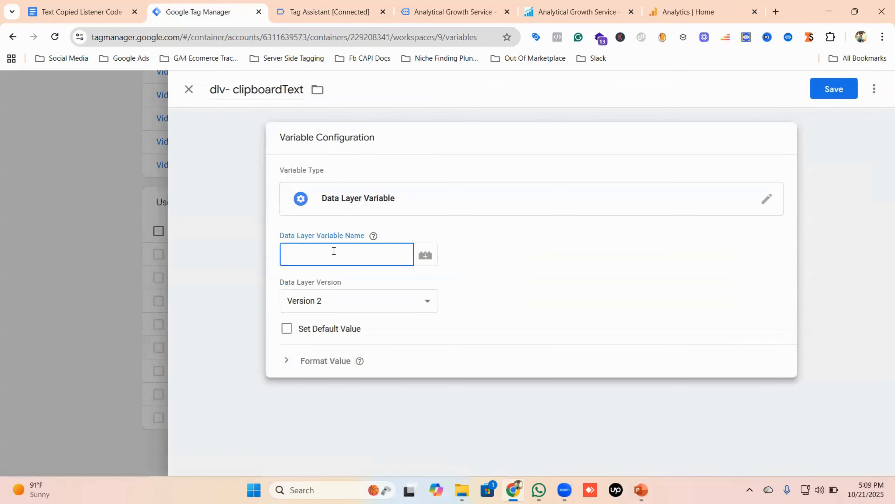
{"action": "key", "text": "ctrl+v"}
{"action": "left_click", "coordinate": [825, 92]}
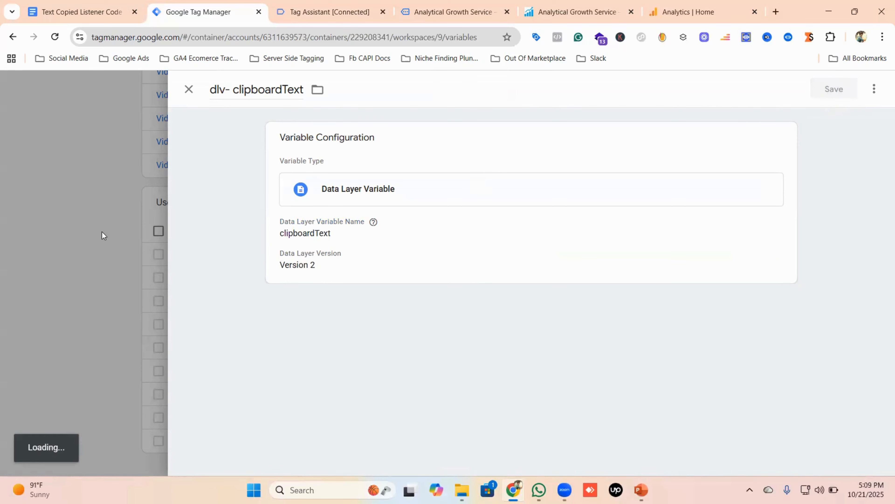
Start a new tag in the workspace and name it "GA4 - Event - Text Copied".
{"action": "scroll", "coordinate": [164, 243], "scroll_direction": "up", "scroll_amount": 15}
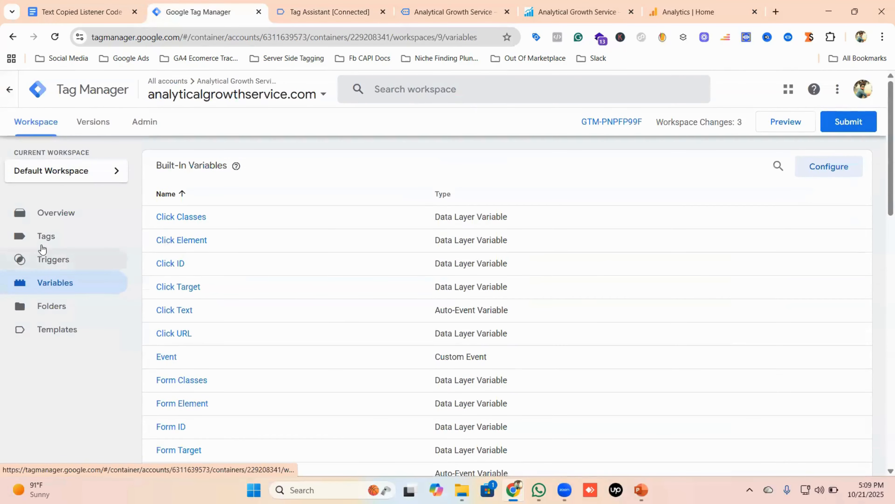
{"action": "left_click", "coordinate": [41, 243]}
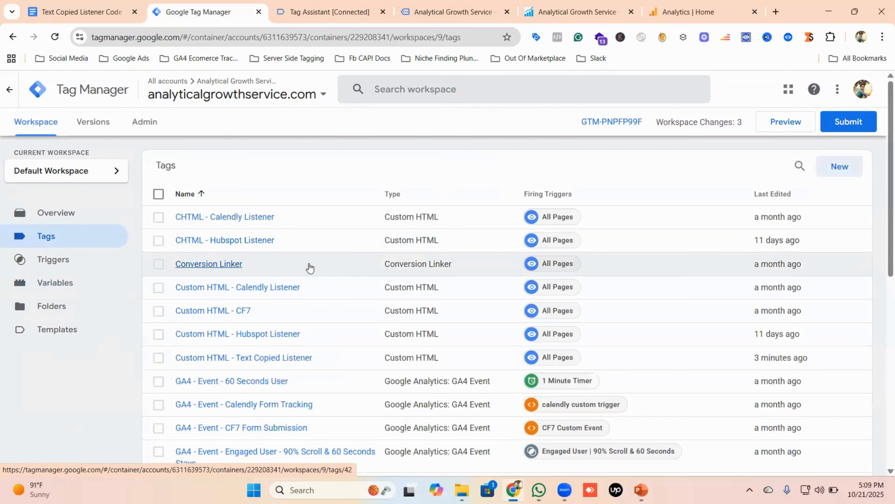
{"action": "left_click", "coordinate": [849, 169]}
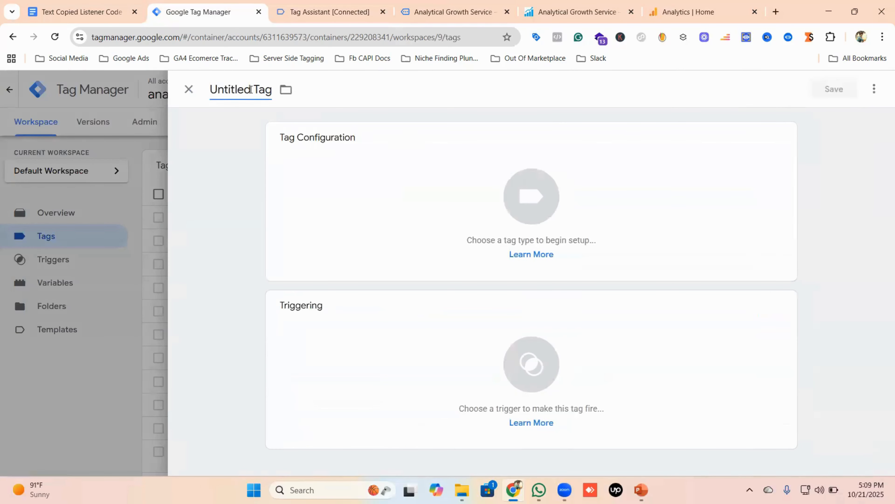
{"action": "left_click", "coordinate": [248, 90]}
{"action": "key", "text": "BackSpace"}
{"action": "key", "text": "Caps_Lock"}
{"action": "type", "text": "G"}
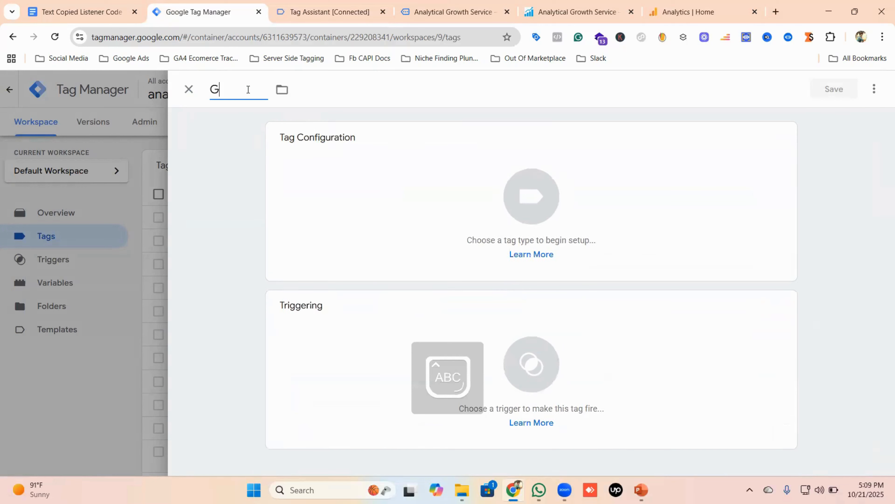
{"action": "type", "text": "A4 - E"}
{"action": "key", "text": "Caps_Lock"}
{"action": "type", "text": "vent -"}
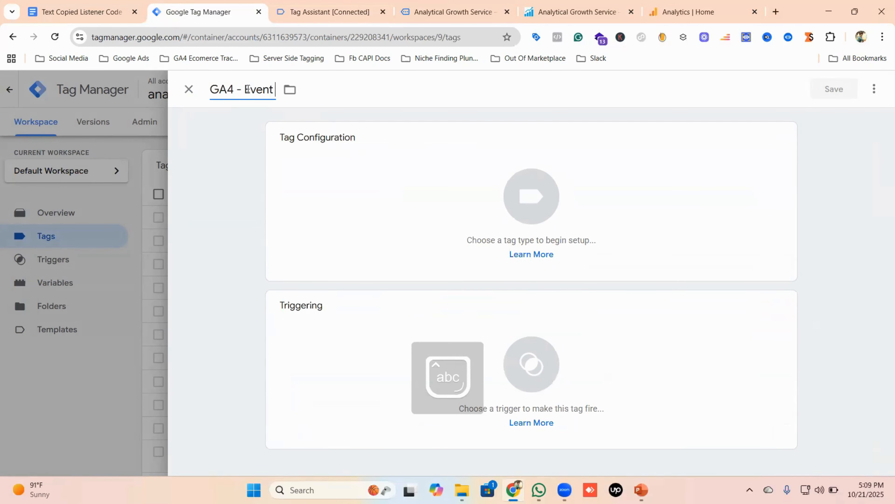
{"action": "key", "text": "Caps_Lock"}
{"action": "type", "text": "T"}
{"action": "key", "text": "Caps_Lock"}
{"action": "type", "text": "ext"}
{"action": "key", "text": "Caps_Lock"}
{"action": "type", "text": "C"}
{"action": "key", "text": "Caps_Lock"}
{"action": "type", "text": "opied"}
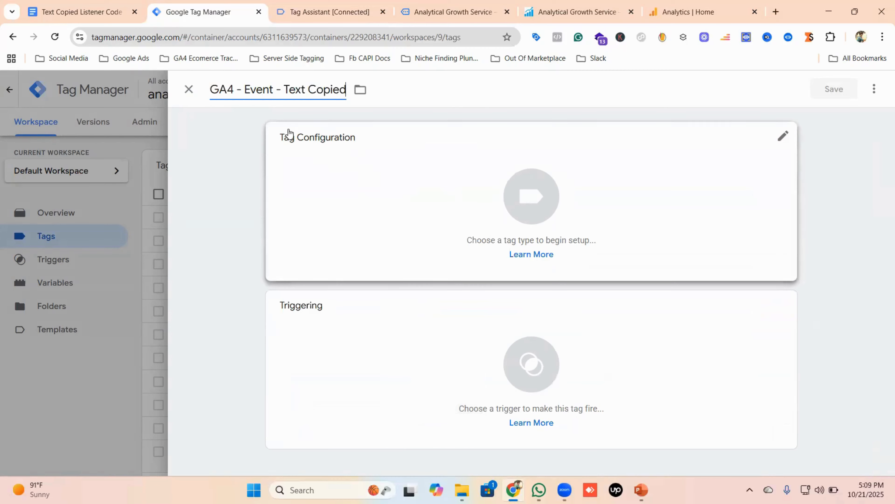
Set the tag type to Google Analytics: GA4 Event.
{"action": "left_click", "coordinate": [532, 197]}
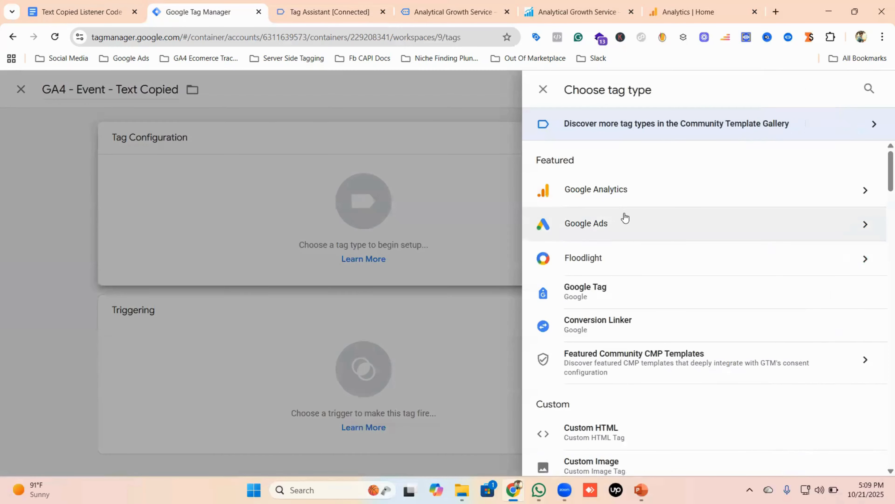
{"action": "left_click", "coordinate": [623, 193]}
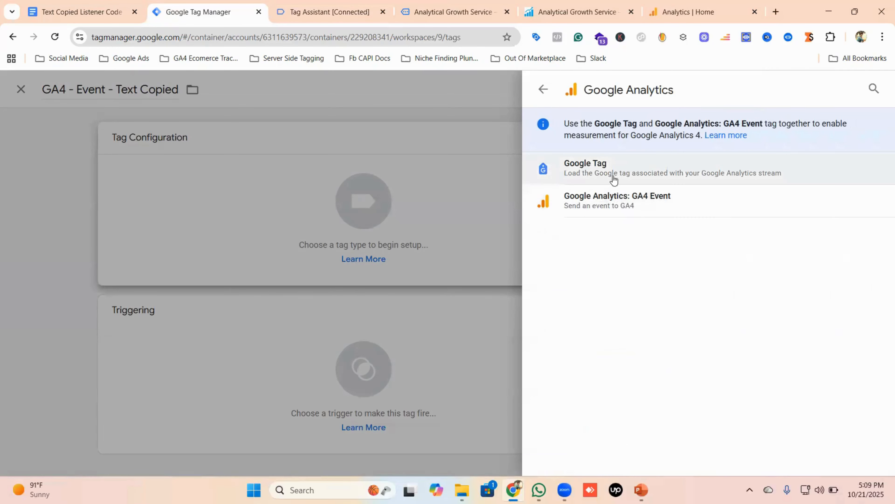
{"action": "left_click", "coordinate": [596, 201]}
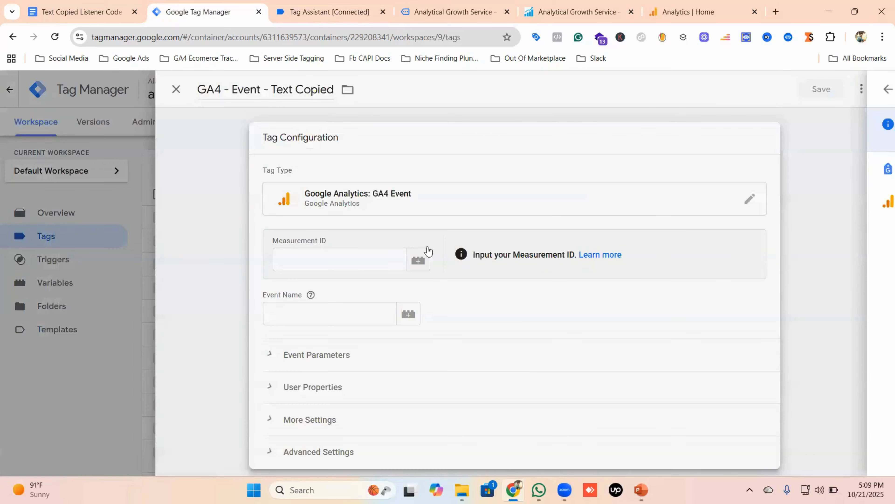
Set the tag's Measurement ID to the GA4 - Google Tag variable and its event name to text_copied.
{"action": "left_click", "coordinate": [338, 261]}
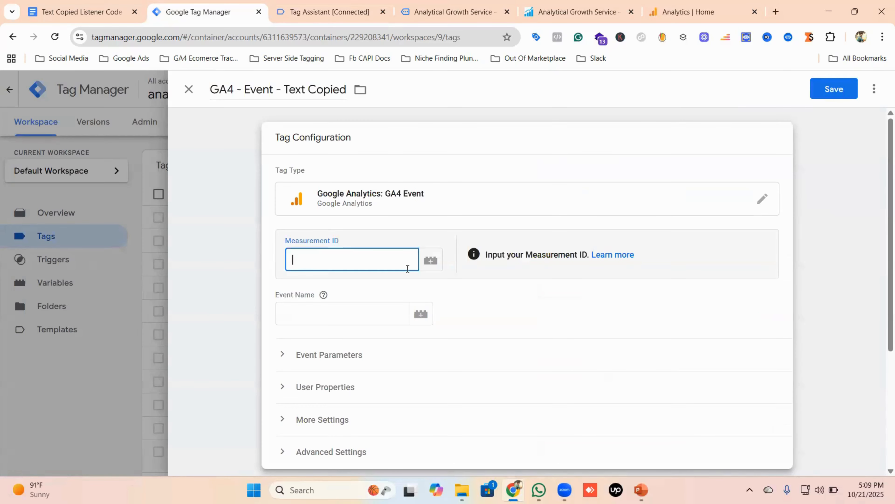
{"action": "left_click", "coordinate": [431, 261]}
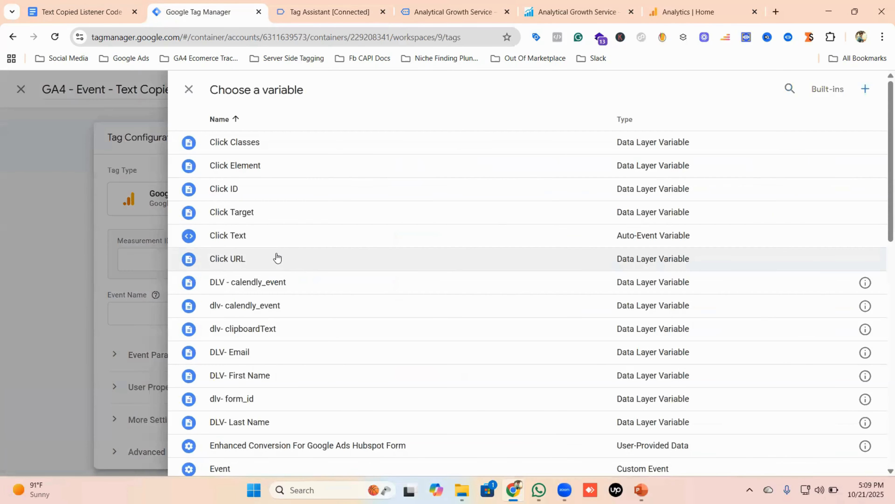
{"action": "scroll", "coordinate": [278, 254], "scroll_direction": "down", "scroll_amount": 3}
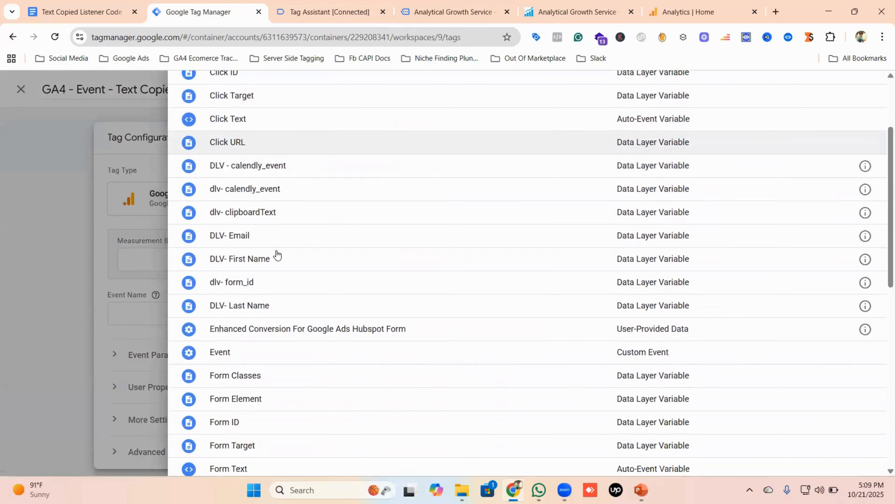
{"action": "scroll", "coordinate": [278, 254], "scroll_direction": "up", "scroll_amount": 3}
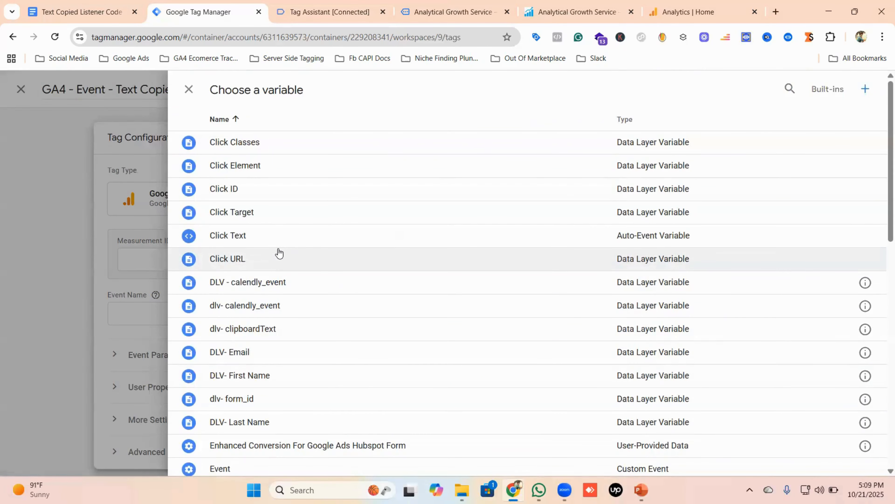
{"action": "scroll", "coordinate": [278, 253], "scroll_direction": "down", "scroll_amount": 10}
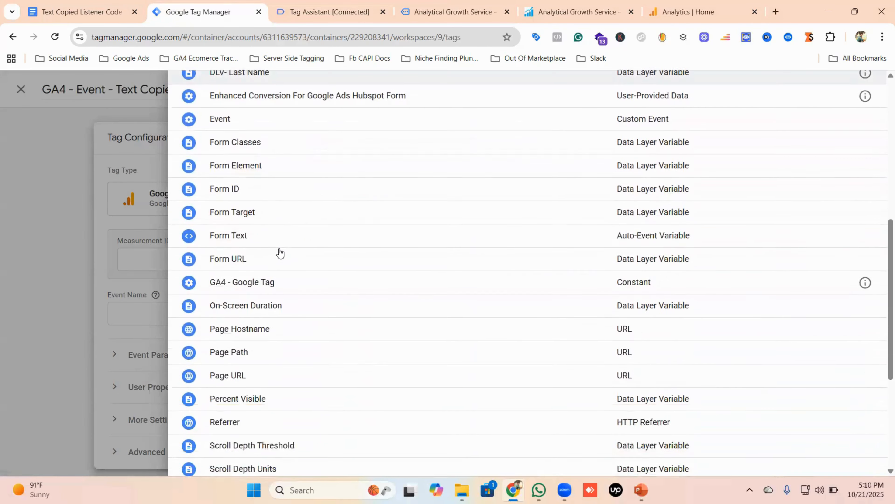
{"action": "left_click", "coordinate": [253, 284]}
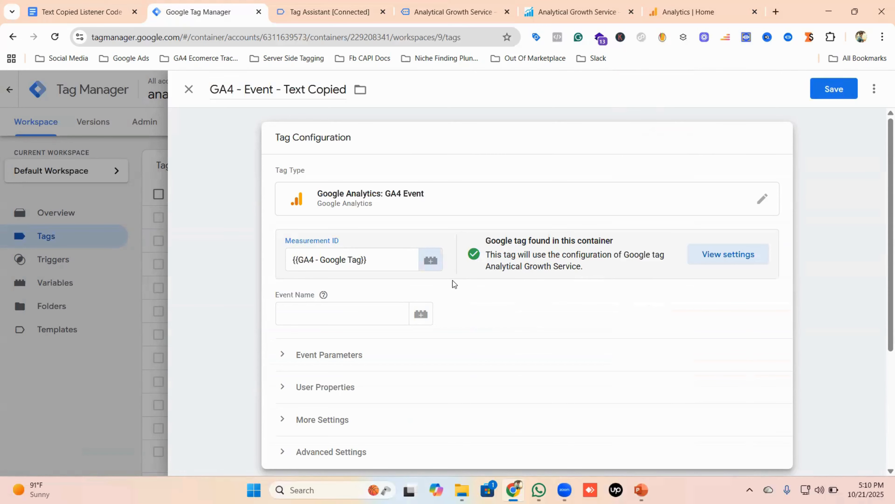
{"action": "scroll", "coordinate": [452, 281], "scroll_direction": "down", "scroll_amount": 3}
{"action": "left_click", "coordinate": [323, 202]}
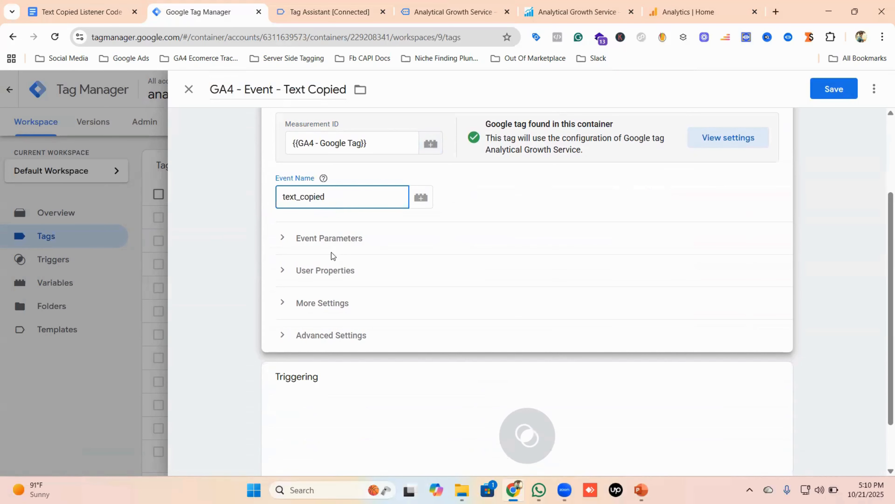
Add an event parameter named copied_text to the GA4 event tag.
{"action": "left_click", "coordinate": [330, 243]}
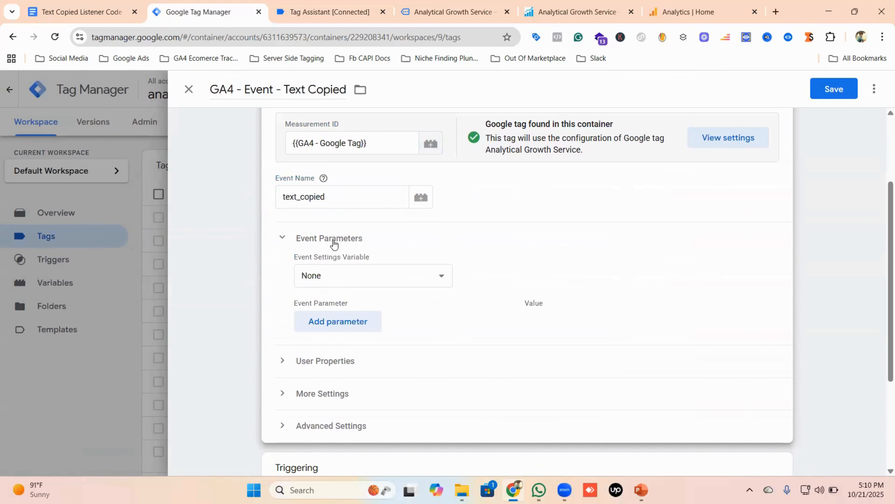
{"action": "left_click", "coordinate": [333, 328]}
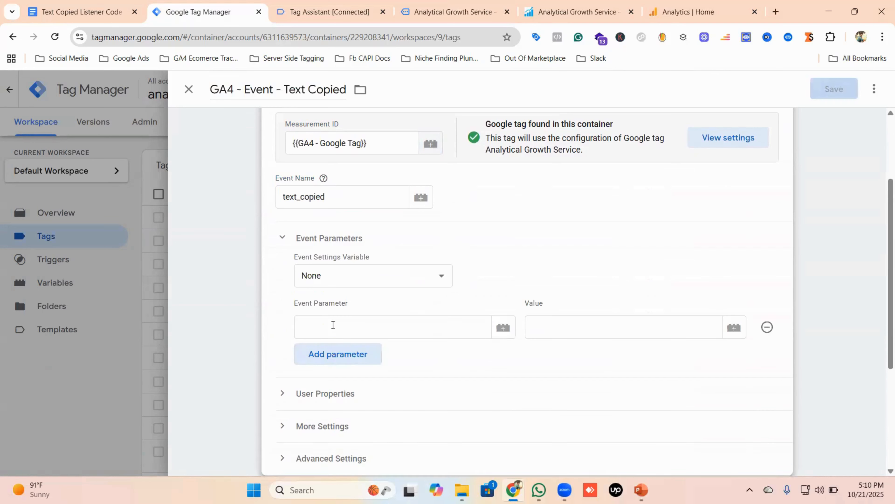
{"action": "left_click", "coordinate": [320, 324]}
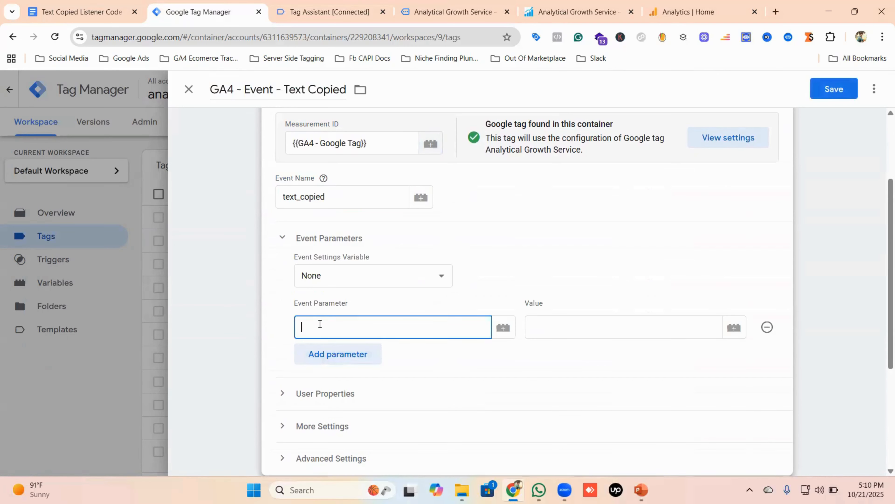
{"action": "type", "text": "c"}
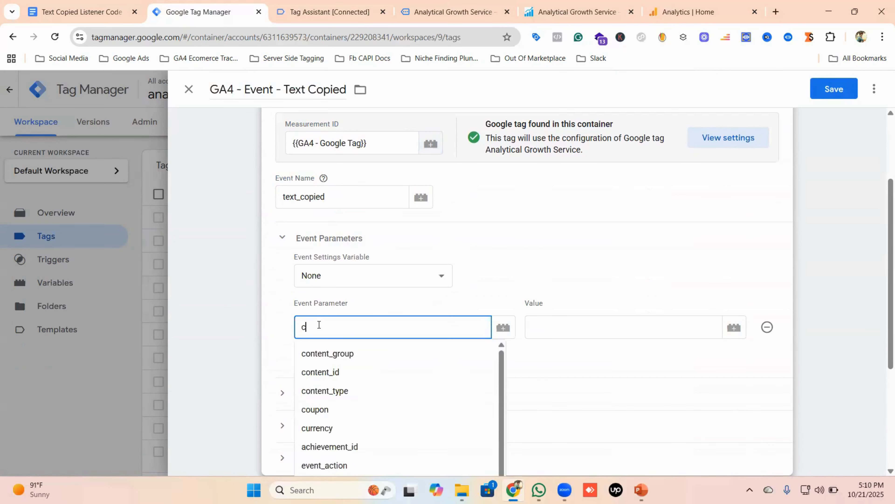
{"action": "type", "text": "opied_text"}
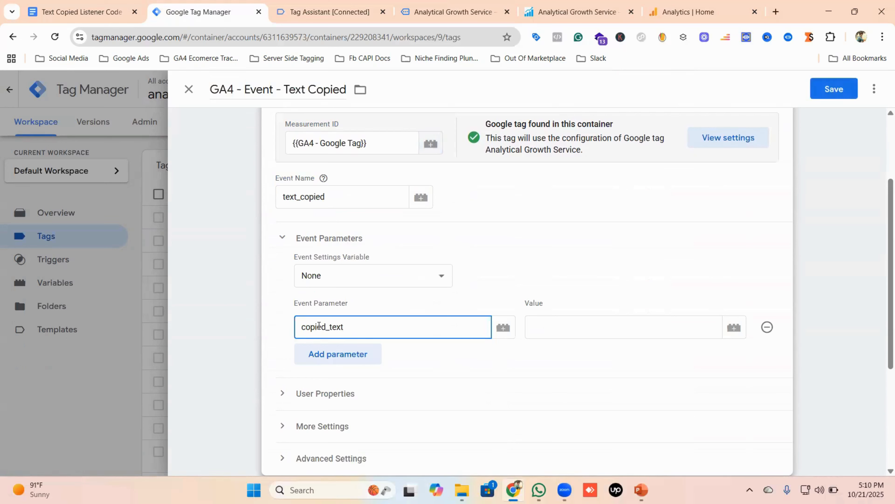
Set the value of the copied_text event parameter to the dlv- clipboardText variable.
{"action": "left_click", "coordinate": [560, 318]}
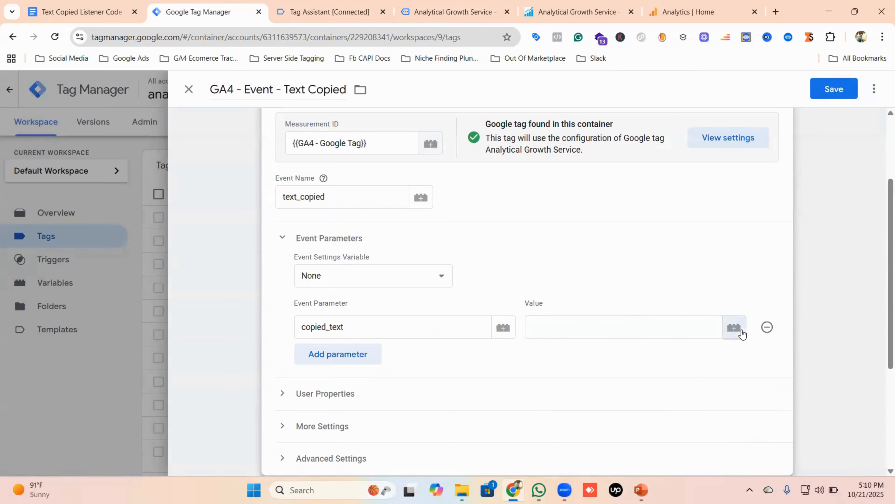
{"action": "left_click", "coordinate": [736, 328]}
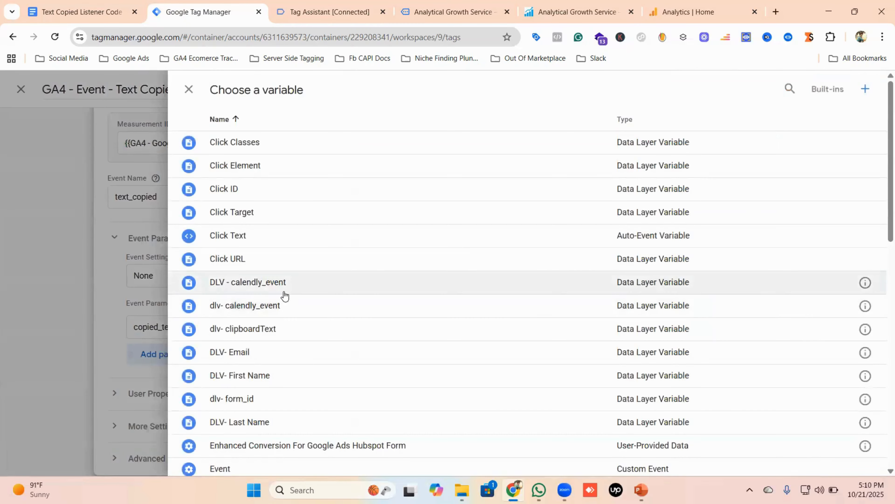
{"action": "left_click", "coordinate": [250, 329]}
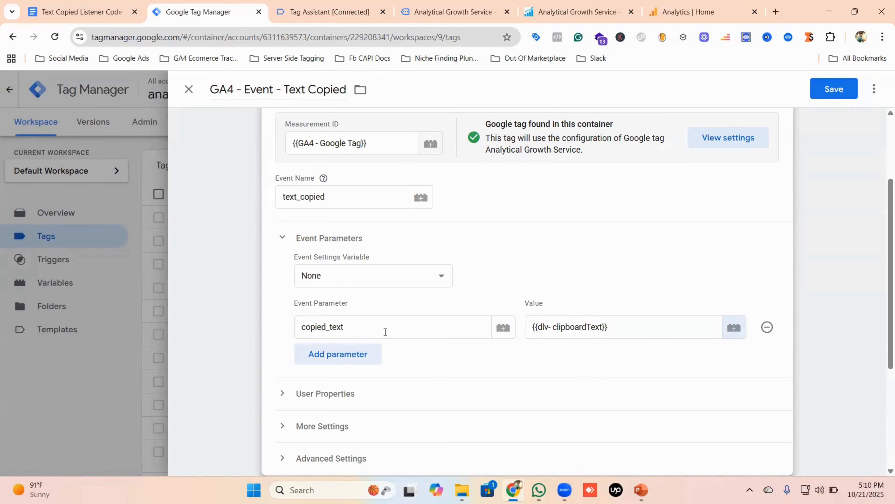
Assign the Text Copied Event Trigger as the firing trigger of the GA4 event tag and save the tag.
{"action": "scroll", "coordinate": [400, 322], "scroll_direction": "down", "scroll_amount": 5}
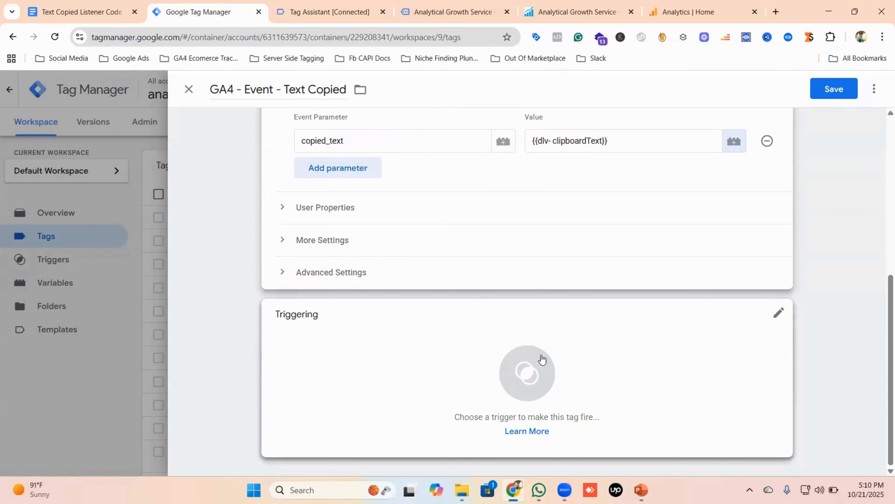
{"action": "left_click", "coordinate": [525, 367]}
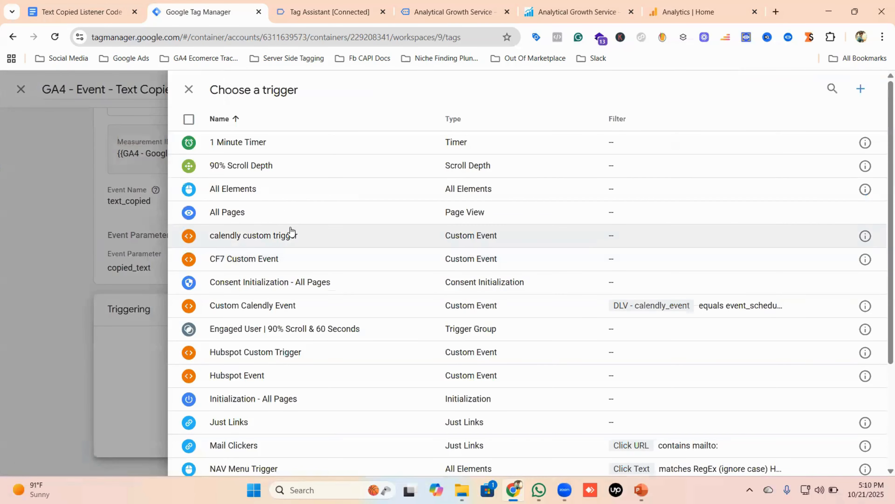
{"action": "scroll", "coordinate": [305, 227], "scroll_direction": "down", "scroll_amount": 2}
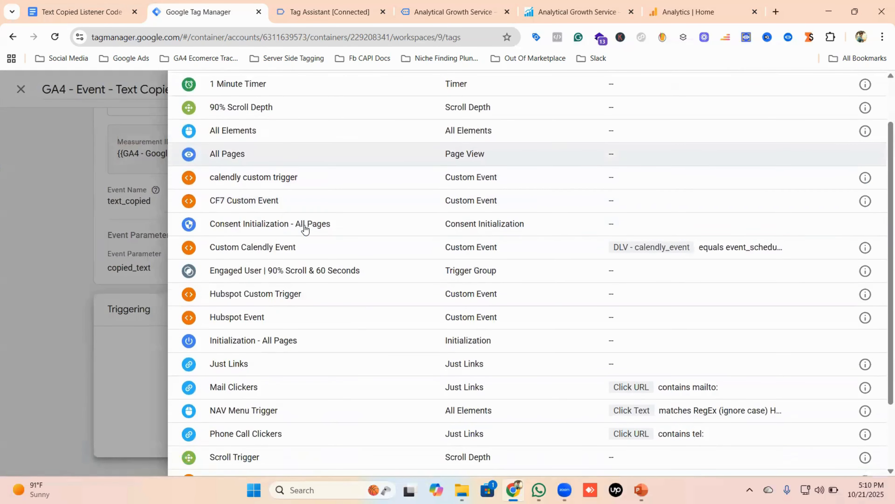
{"action": "scroll", "coordinate": [306, 290], "scroll_direction": "down", "scroll_amount": 2}
{"action": "scroll", "coordinate": [306, 291], "scroll_direction": "up", "scroll_amount": 2}
{"action": "scroll", "coordinate": [305, 292], "scroll_direction": "down", "scroll_amount": 2}
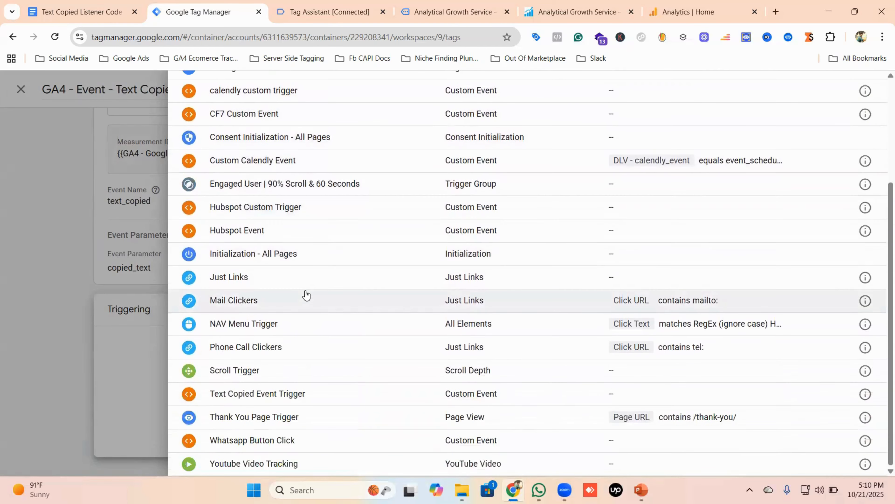
{"action": "left_click", "coordinate": [238, 394]}
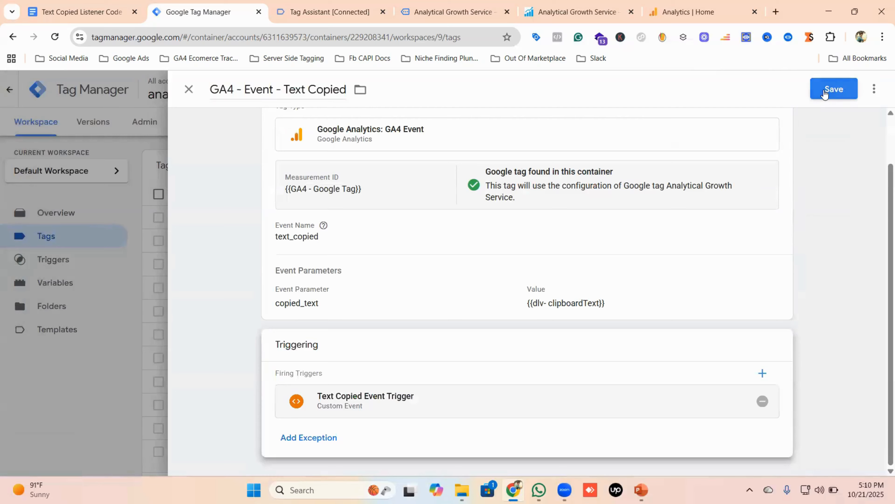
{"action": "left_click", "coordinate": [824, 93]}
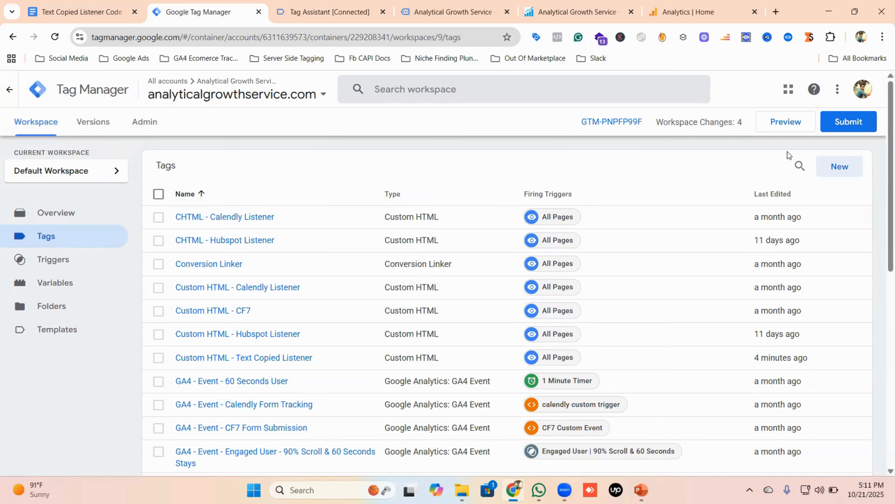
Switch to Google Analytics and open DebugView from the property's admin settings.
{"action": "left_click", "coordinate": [788, 131]}
{"action": "left_click", "coordinate": [695, 6]}
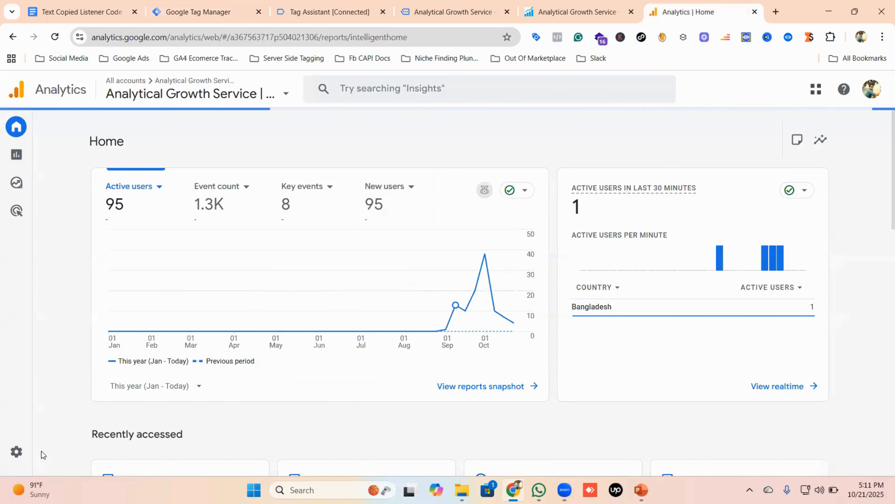
{"action": "left_click", "coordinate": [51, 454]}
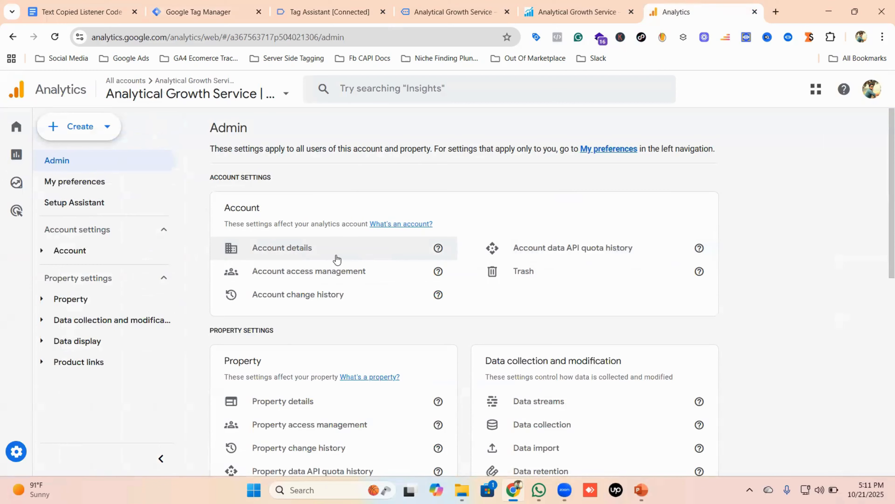
{"action": "scroll", "coordinate": [337, 259], "scroll_direction": "down", "scroll_amount": 10}
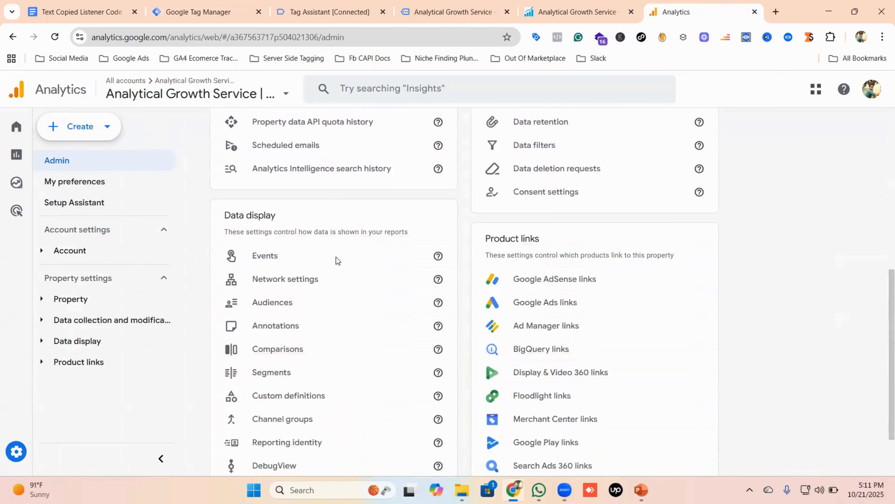
{"action": "scroll", "coordinate": [336, 261], "scroll_direction": "down", "scroll_amount": 1}
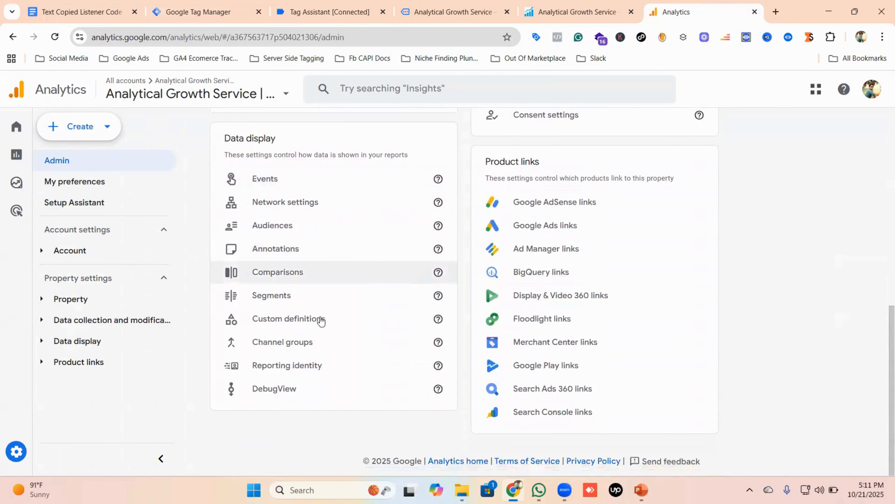
{"action": "left_click", "coordinate": [276, 392]}
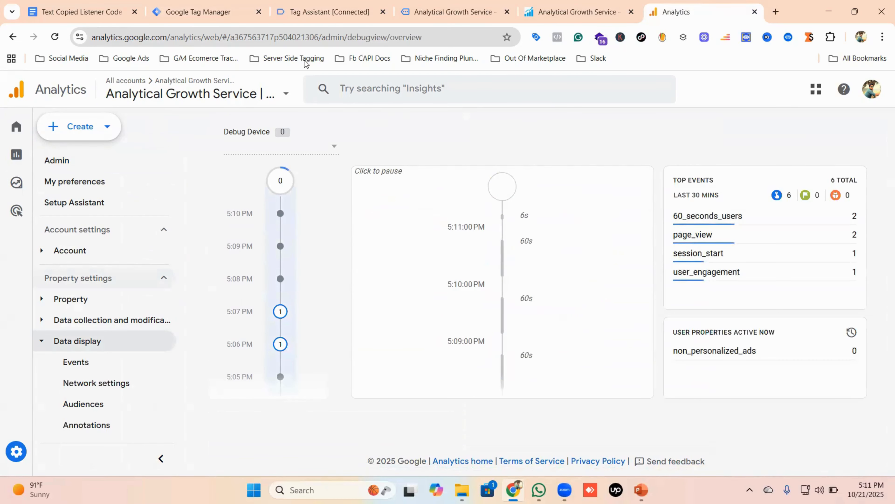
Switch back to Google Tag Manager, start a preview of the workspace and continue into the connected Tag Assistant session.
{"action": "left_click", "coordinate": [215, 11]}
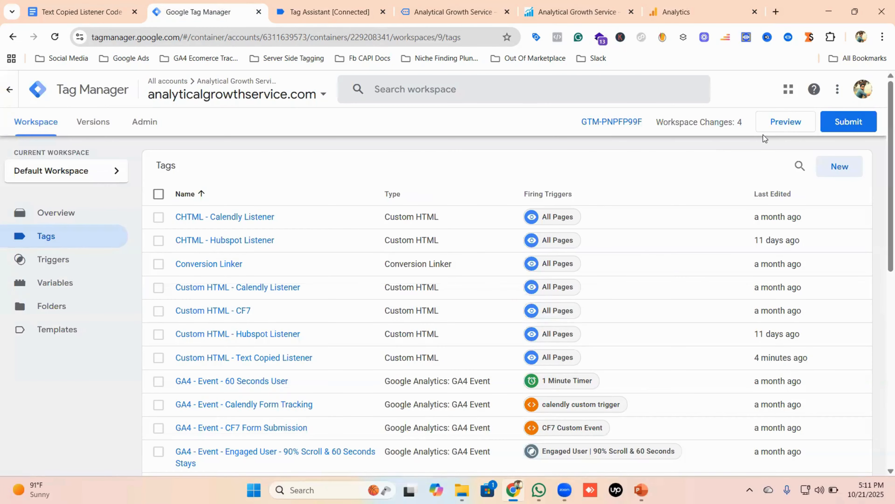
{"action": "left_click", "coordinate": [783, 124]}
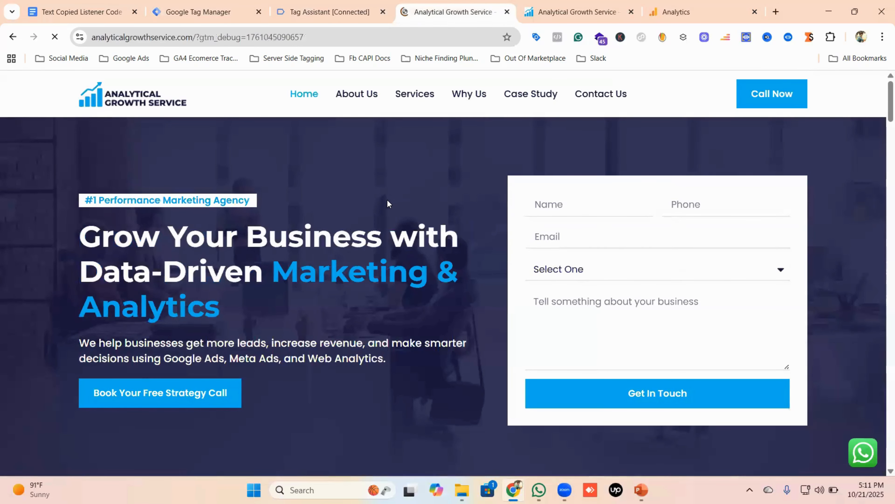
{"action": "left_click", "coordinate": [327, 12]}
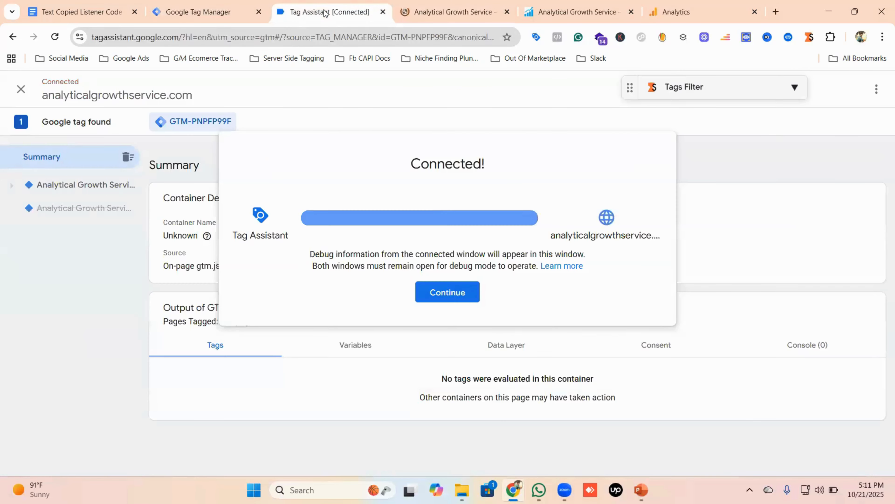
{"action": "left_click", "coordinate": [472, 294]}
Copy the "Our Services to Scale Your Business" heading in the Services section of the previewed website.
{"action": "left_click", "coordinate": [447, 21]}
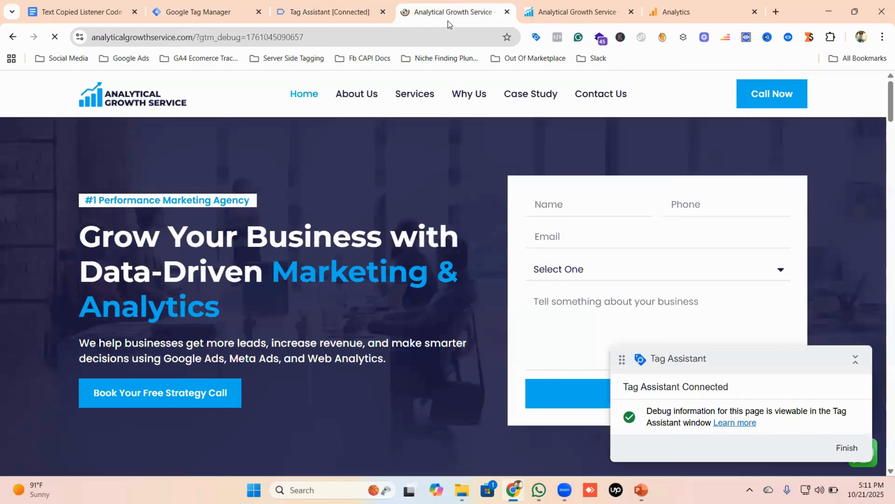
{"action": "scroll", "coordinate": [424, 207], "scroll_direction": "down", "scroll_amount": 8}
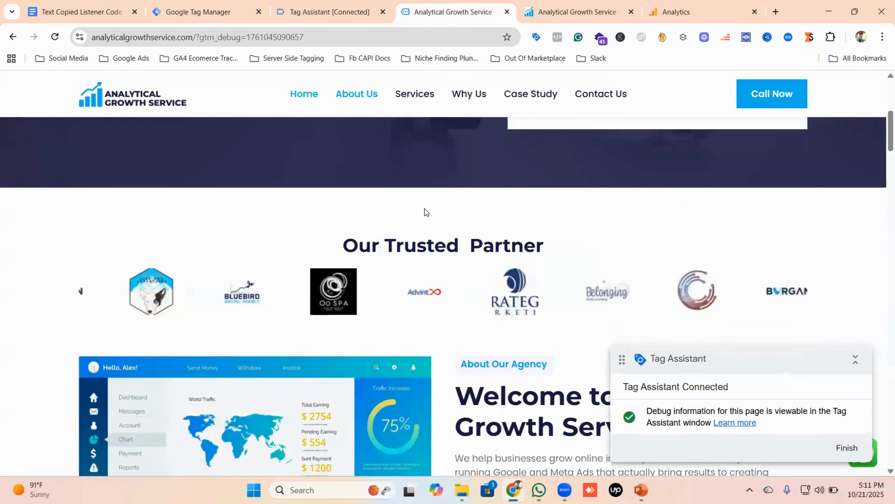
{"action": "scroll", "coordinate": [425, 208], "scroll_direction": "down", "scroll_amount": 5}
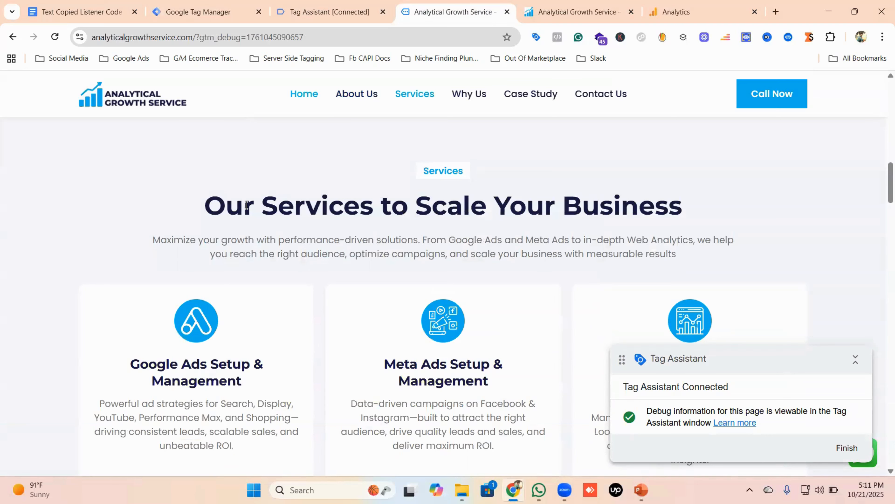
{"action": "triple_click", "coordinate": [246, 205]}
{"action": "right_click", "coordinate": [246, 206]}
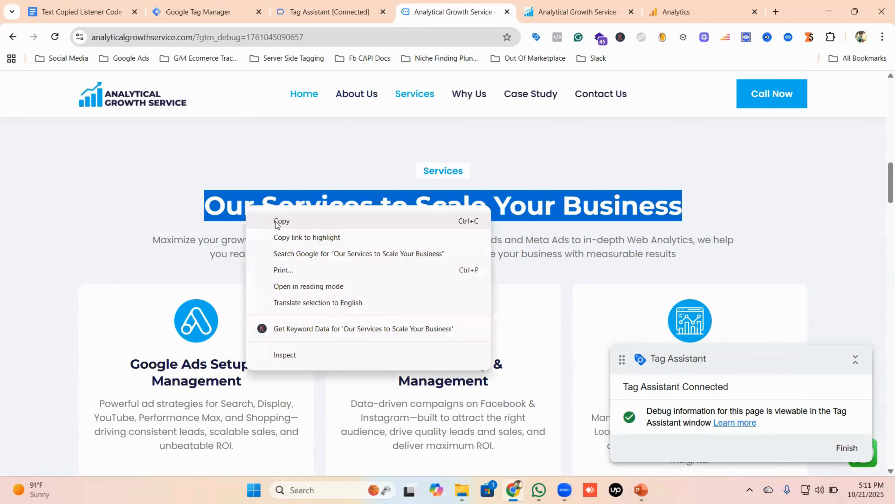
{"action": "left_click", "coordinate": [276, 221]}
Review the fired tags in Tag Assistant and open the details of the text_copied event in Google Analytics DebugView.
{"action": "left_click", "coordinate": [330, 11]}
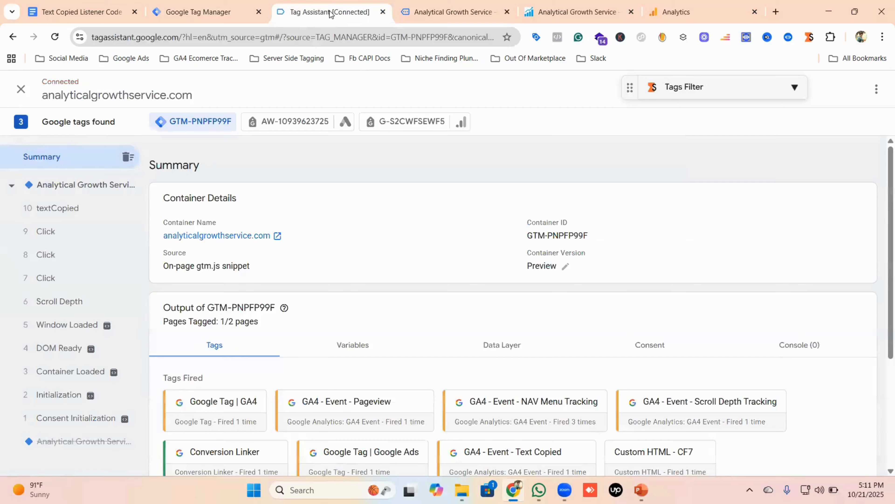
{"action": "scroll", "coordinate": [444, 287], "scroll_direction": "down", "scroll_amount": 4}
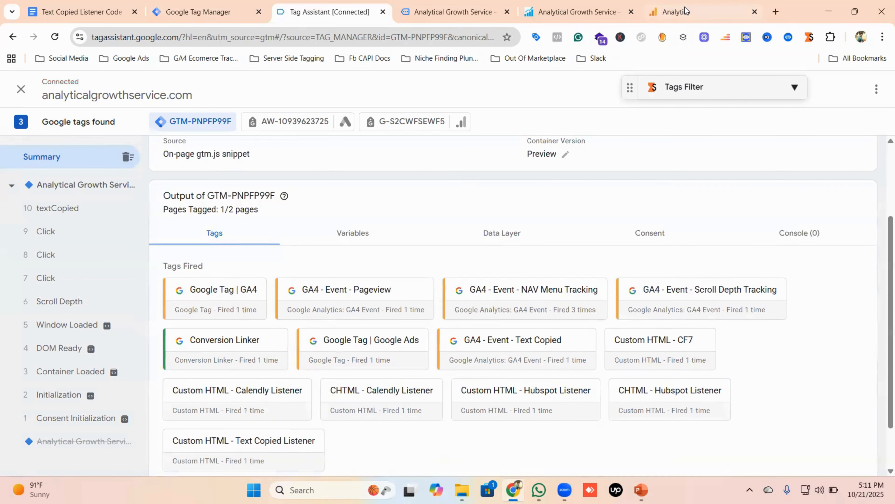
{"action": "left_click", "coordinate": [685, 9]}
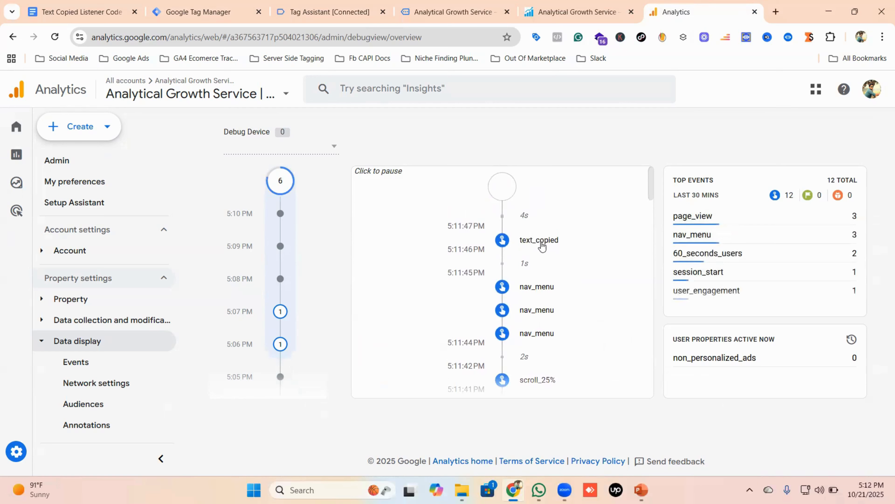
{"action": "left_click", "coordinate": [528, 247]}
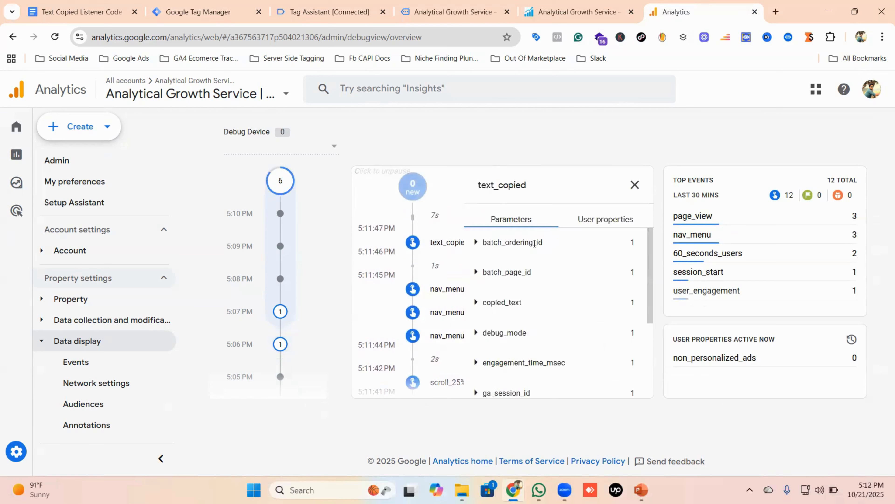
Expand the copied_text parameter of the text_copied event and compare it with the heading copied on the website.
{"action": "scroll", "coordinate": [540, 266], "scroll_direction": "down", "scroll_amount": 4}
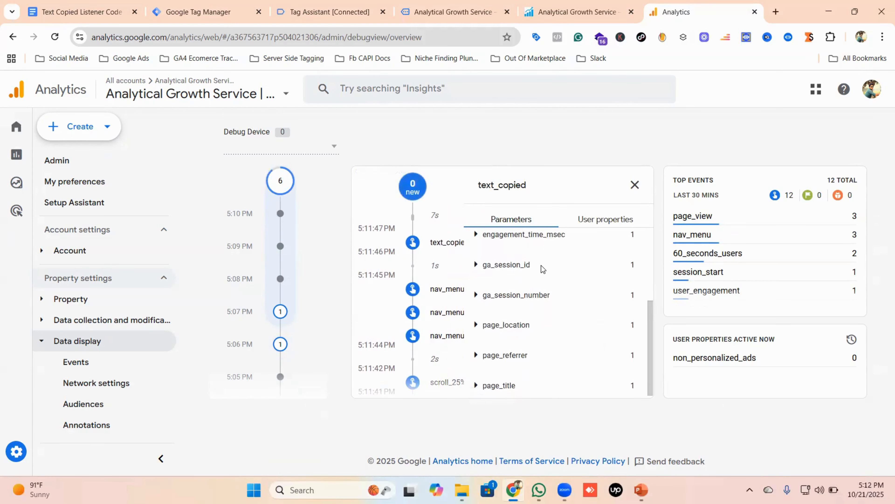
{"action": "scroll", "coordinate": [542, 269], "scroll_direction": "up", "scroll_amount": 4}
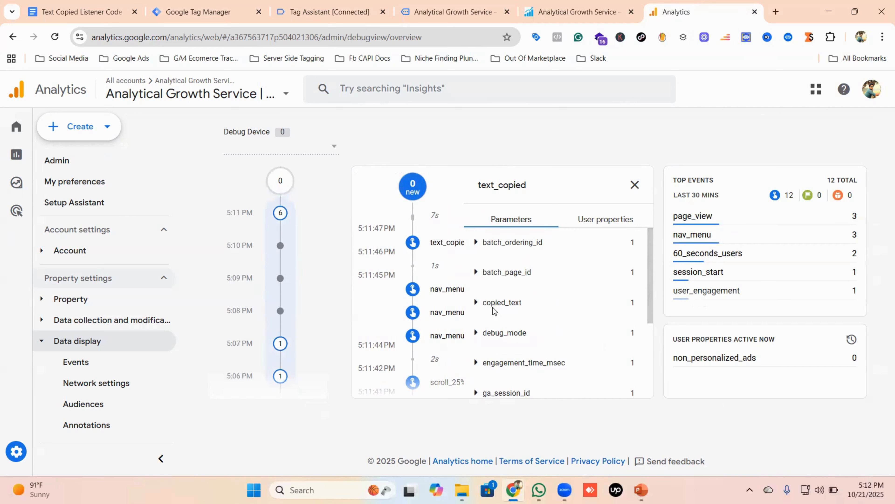
{"action": "left_click", "coordinate": [483, 302]}
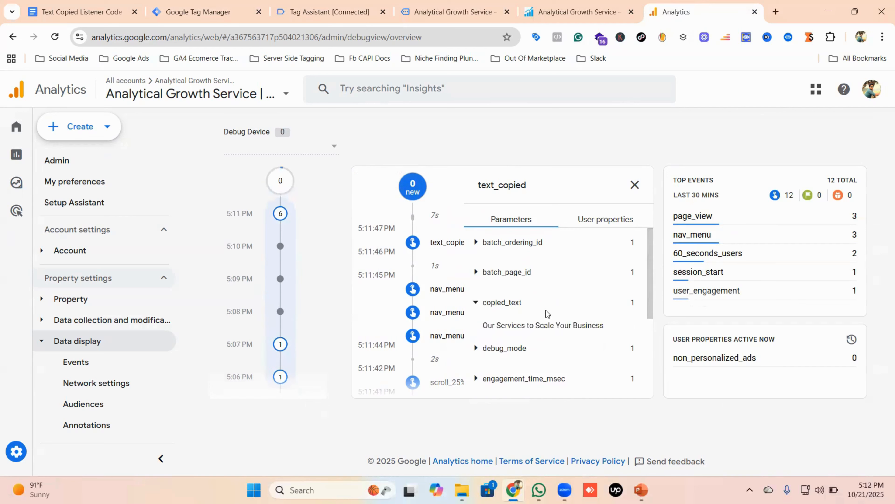
{"action": "scroll", "coordinate": [548, 311], "scroll_direction": "down", "scroll_amount": 2}
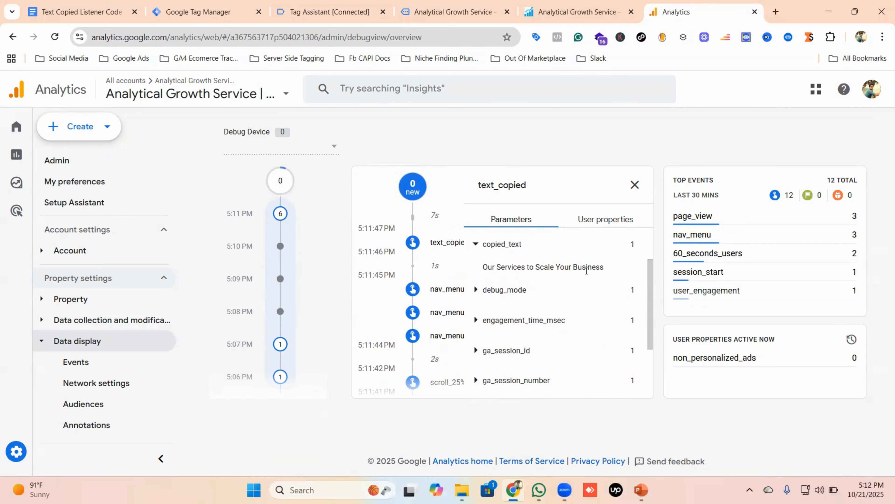
{"action": "left_click", "coordinate": [454, 10]}
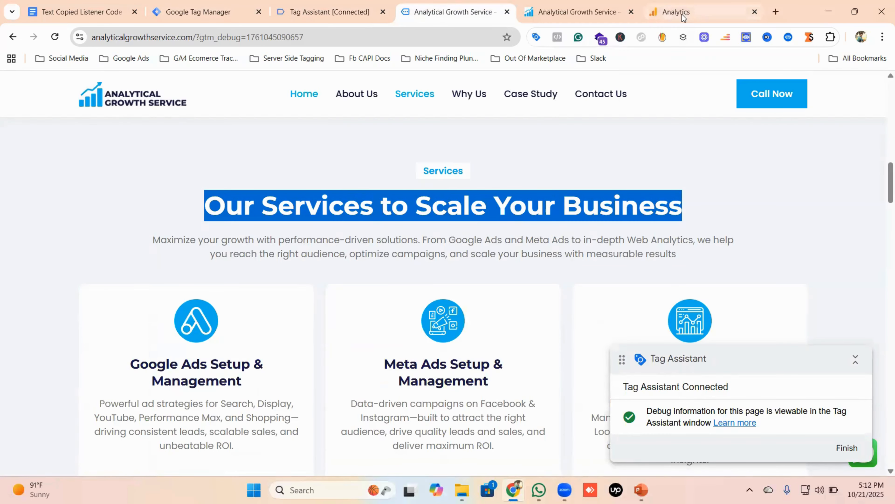
{"action": "left_click", "coordinate": [666, 11]}
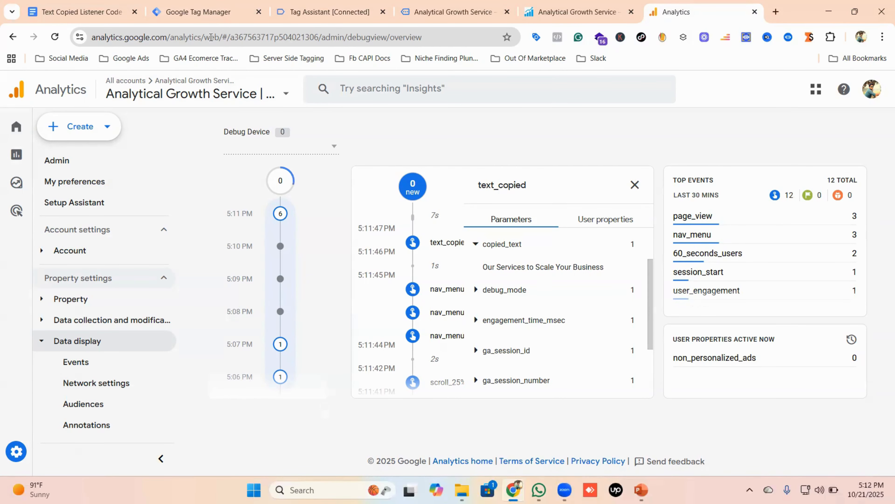
Switch to Google Tag Manager, publish the workspace changes without a version name or description, and return to the workspace overview.
{"action": "left_click", "coordinate": [204, 11]}
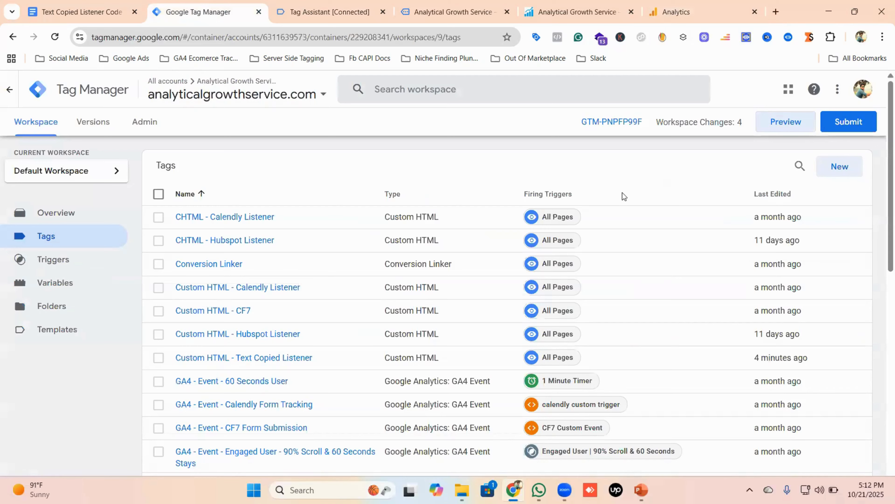
{"action": "scroll", "coordinate": [304, 234], "scroll_direction": "down", "scroll_amount": 3}
{"action": "scroll", "coordinate": [303, 234], "scroll_direction": "up", "scroll_amount": 3}
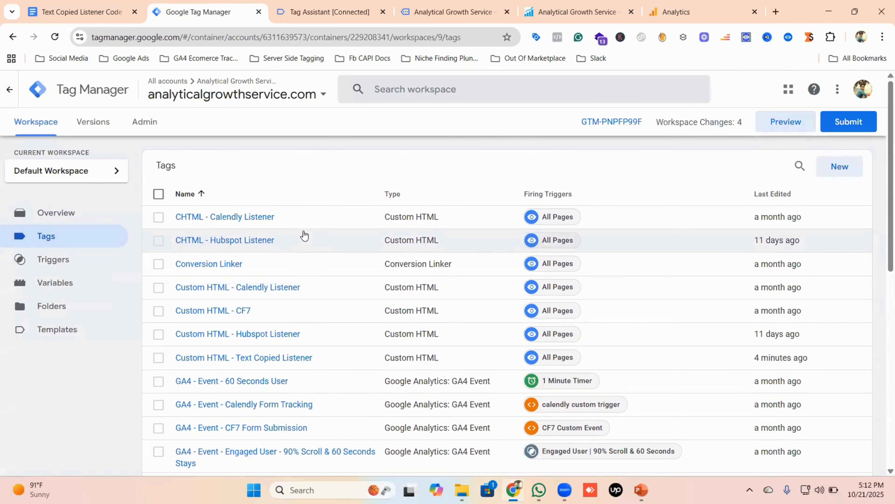
{"action": "left_click", "coordinate": [850, 124]}
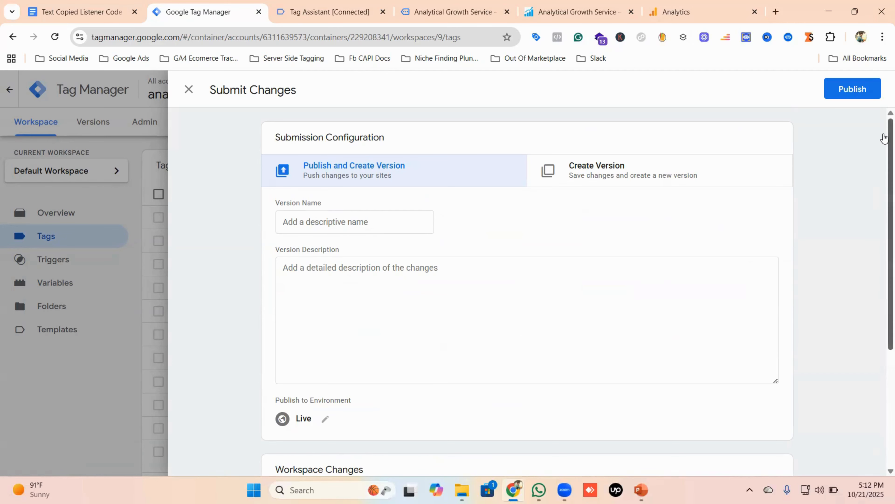
{"action": "left_click", "coordinate": [859, 89]}
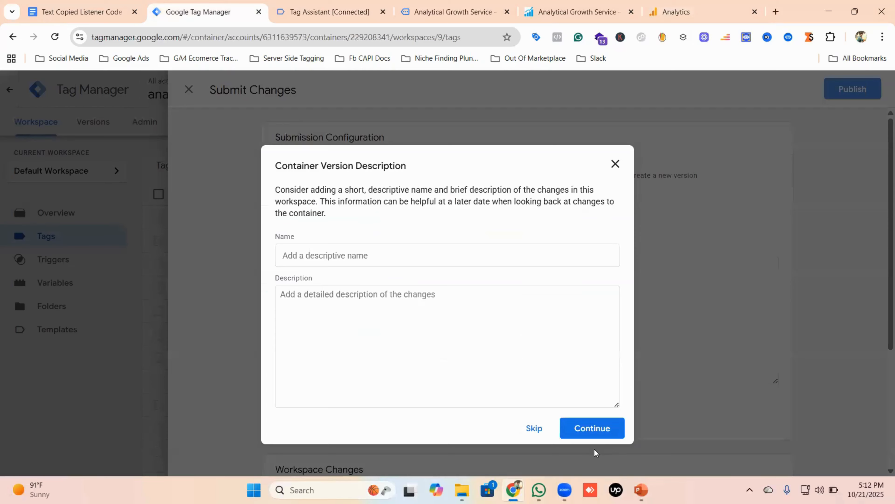
{"action": "left_click", "coordinate": [595, 428]}
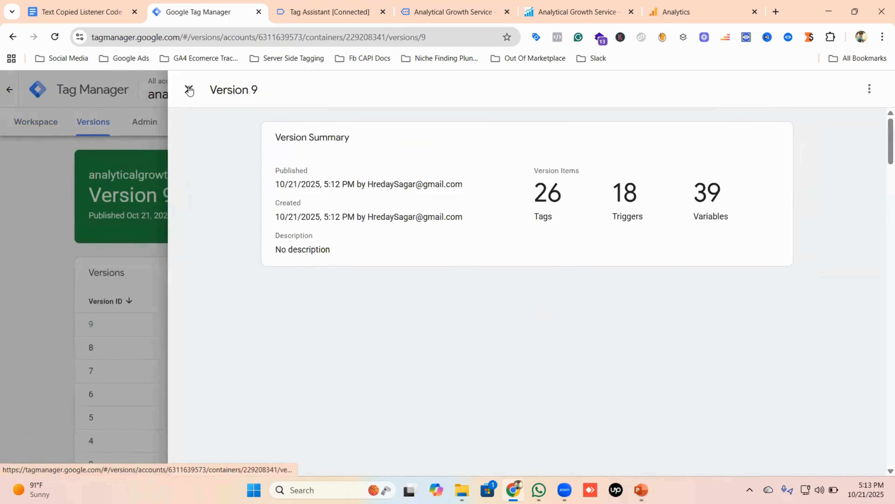
{"action": "left_click", "coordinate": [189, 90]}
{"action": "left_click", "coordinate": [36, 127]}
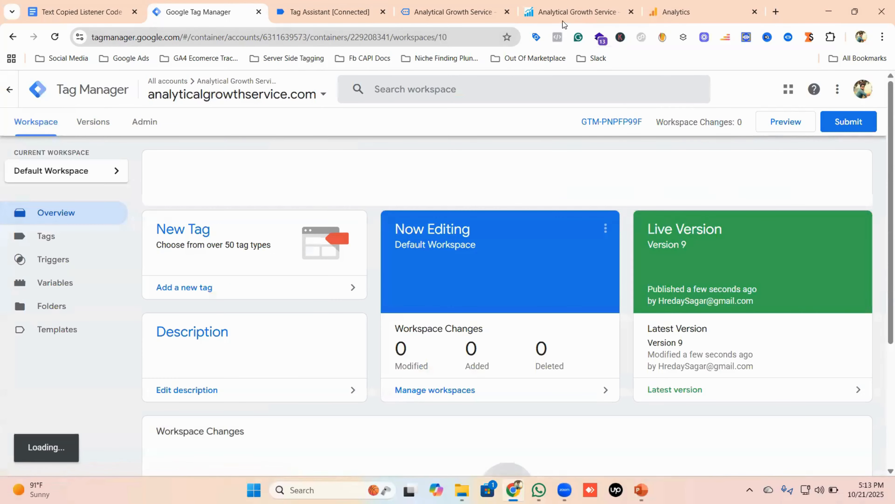
{"action": "left_click", "coordinate": [565, 13]}
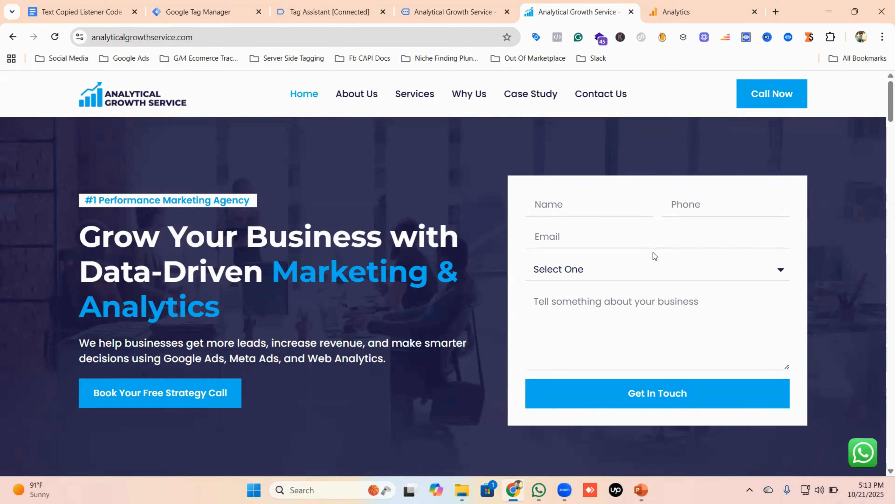
{"action": "left_click", "coordinate": [652, 262]}
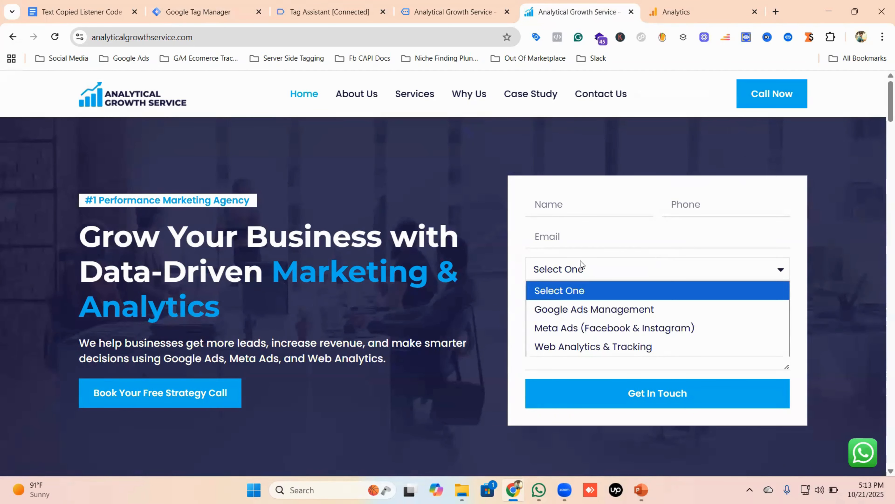
{"action": "left_click", "coordinate": [472, 191]}
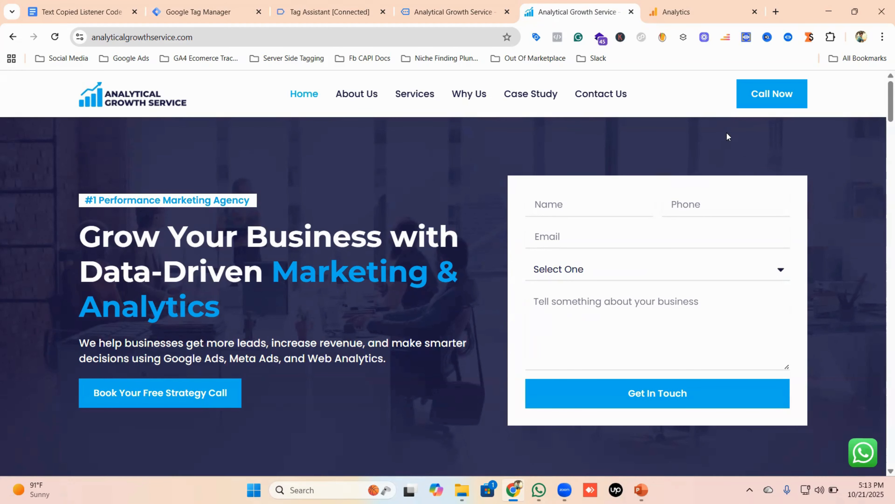
{"action": "left_click", "coordinate": [795, 92]}
{"action": "left_click", "coordinate": [581, 154]}
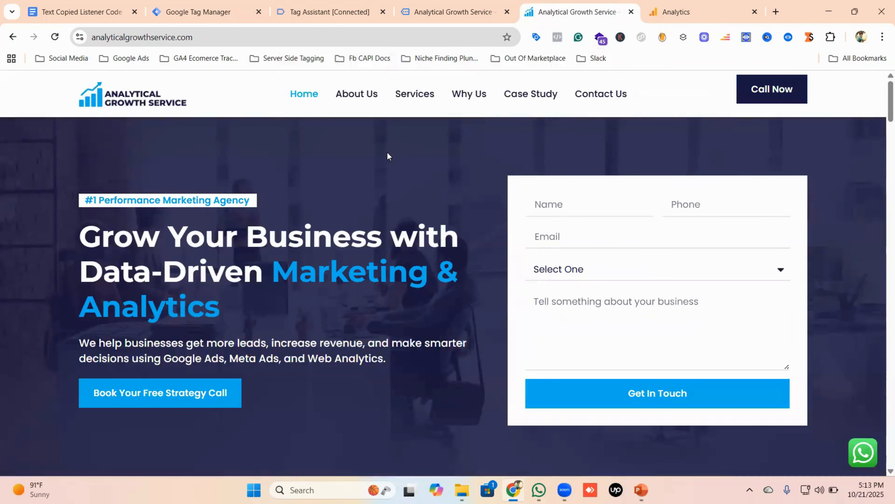